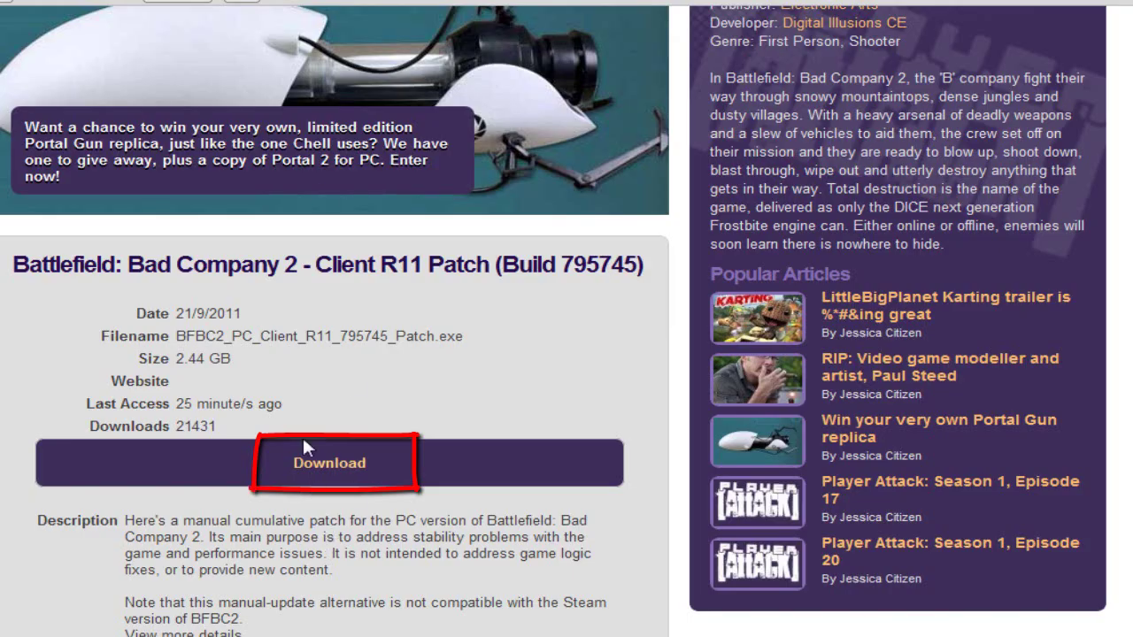
Examine the download page of the Battlefield: Bad Company 2 Client R11 Patch (Build 795745), including its description and changelog.
{"action": "left_click_drag", "start_coordinate": [17, 275], "coordinate": [647, 293]}
{"action": "left_click", "coordinate": [571, 341]}
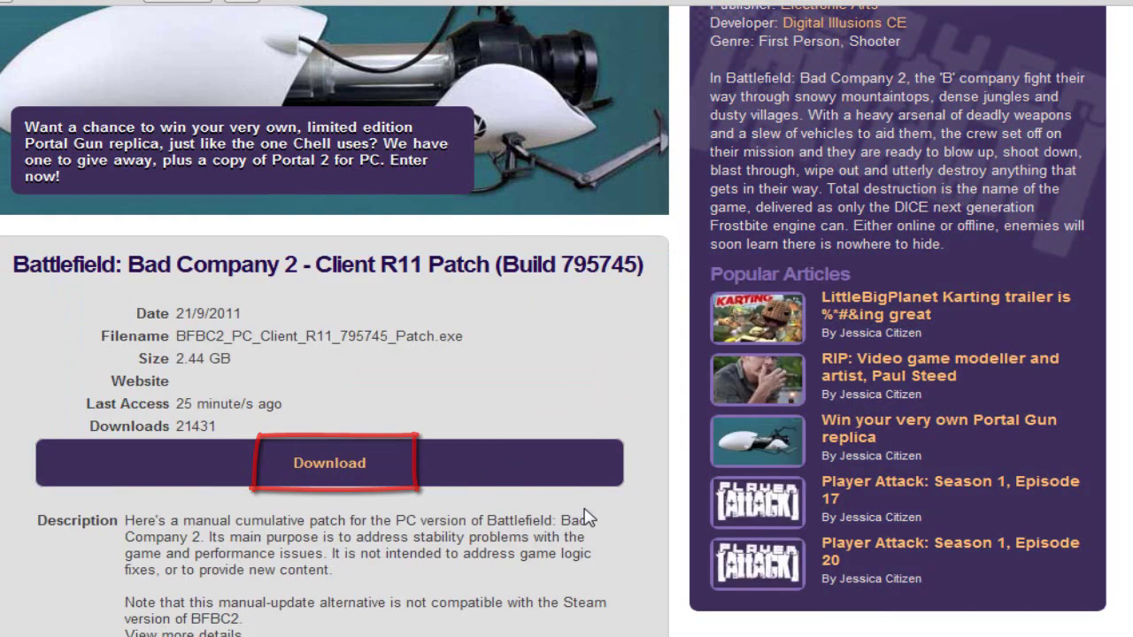
{"action": "mouse_move", "coordinate": [647, 488]}
{"action": "left_mouse_down"}
{"action": "mouse_move", "coordinate": [30, 413]}
{"action": "mouse_move", "coordinate": [2, 442]}
{"action": "left_mouse_up"}
{"action": "scroll", "coordinate": [3, 447], "scroll_direction": "down", "scroll_amount": 3}
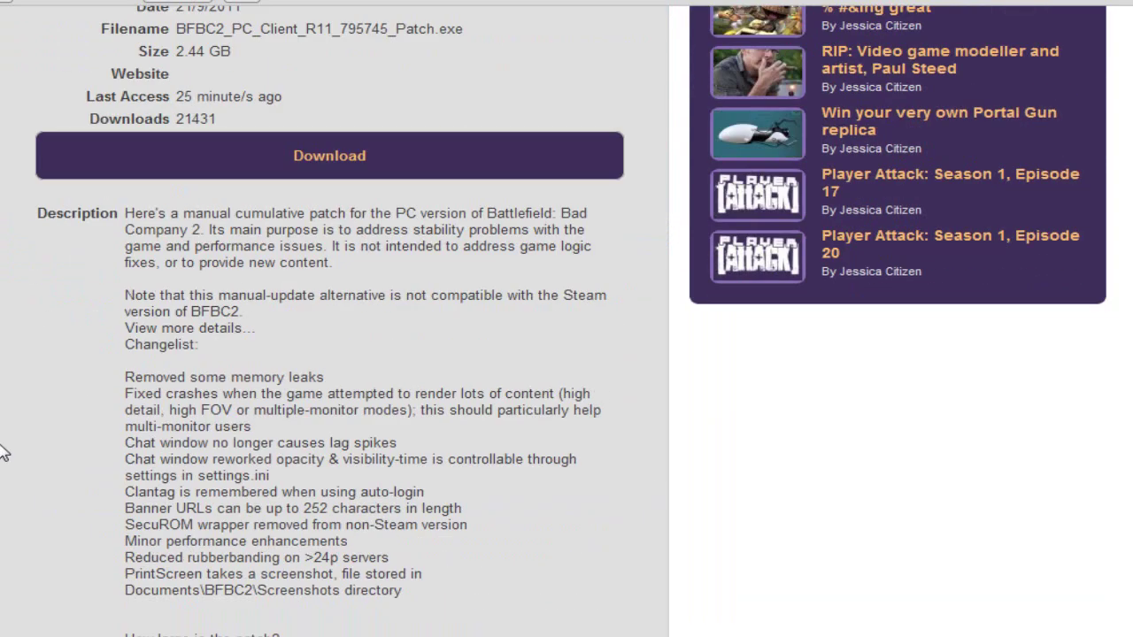
{"action": "scroll", "coordinate": [3, 447], "scroll_direction": "up", "scroll_amount": 1}
{"action": "scroll", "coordinate": [3, 447], "scroll_direction": "up", "scroll_amount": 2}
{"action": "scroll", "coordinate": [3, 447], "scroll_direction": "down", "scroll_amount": 5}
{"action": "scroll", "coordinate": [2, 452], "scroll_direction": "down", "scroll_amount": 3}
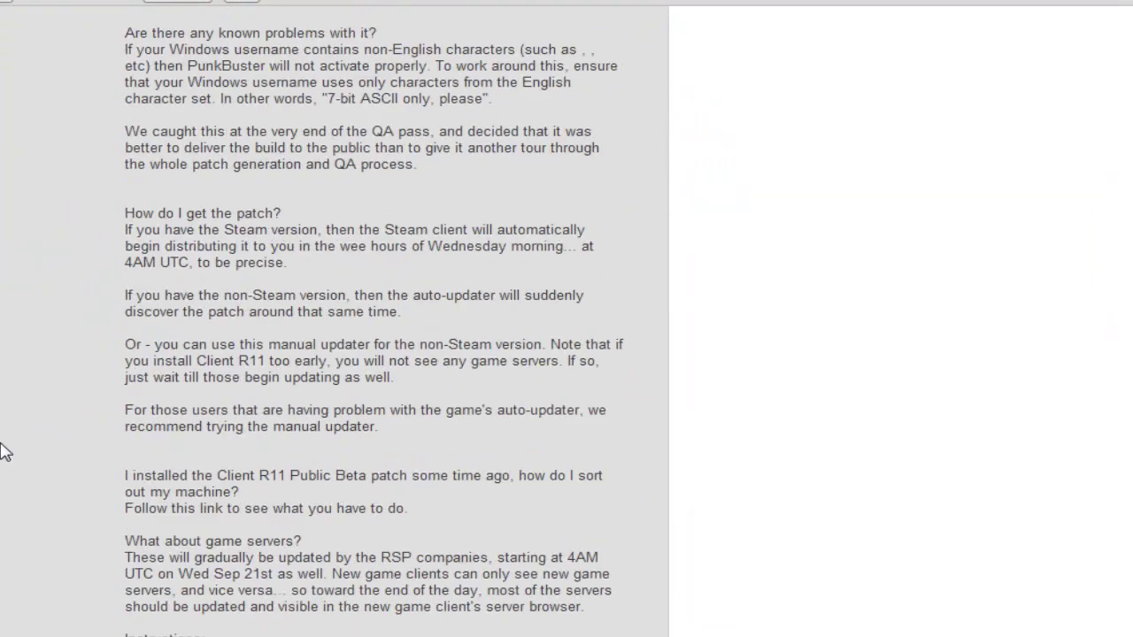
{"action": "scroll", "coordinate": [2, 451], "scroll_direction": "up", "scroll_amount": 8}
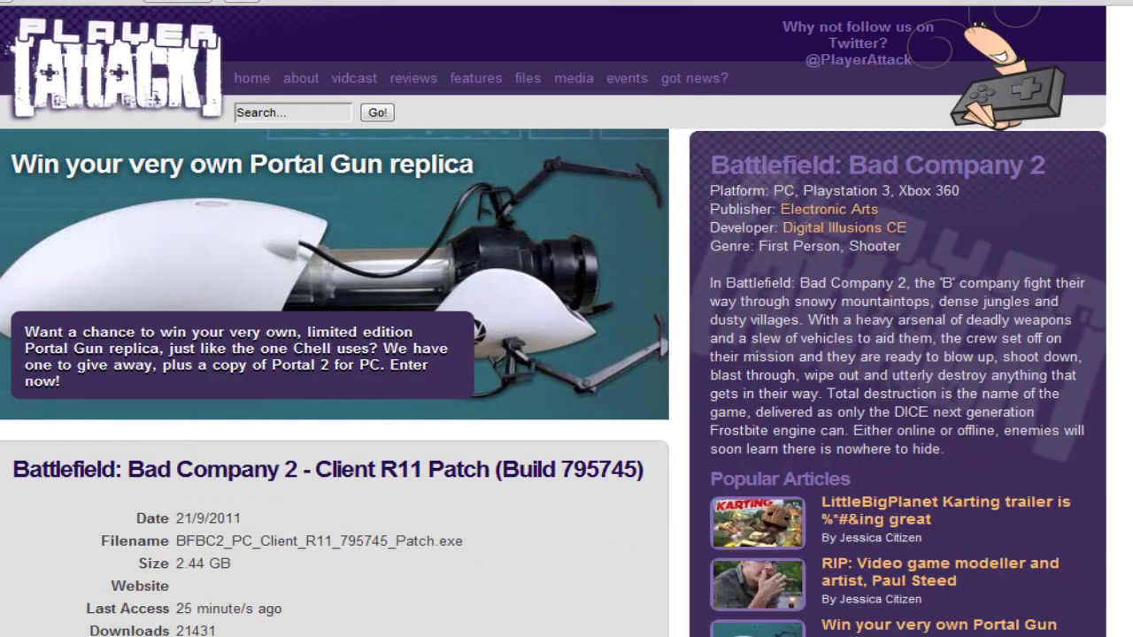
{"action": "scroll", "coordinate": [567, 336], "scroll_direction": "down", "scroll_amount": 5}
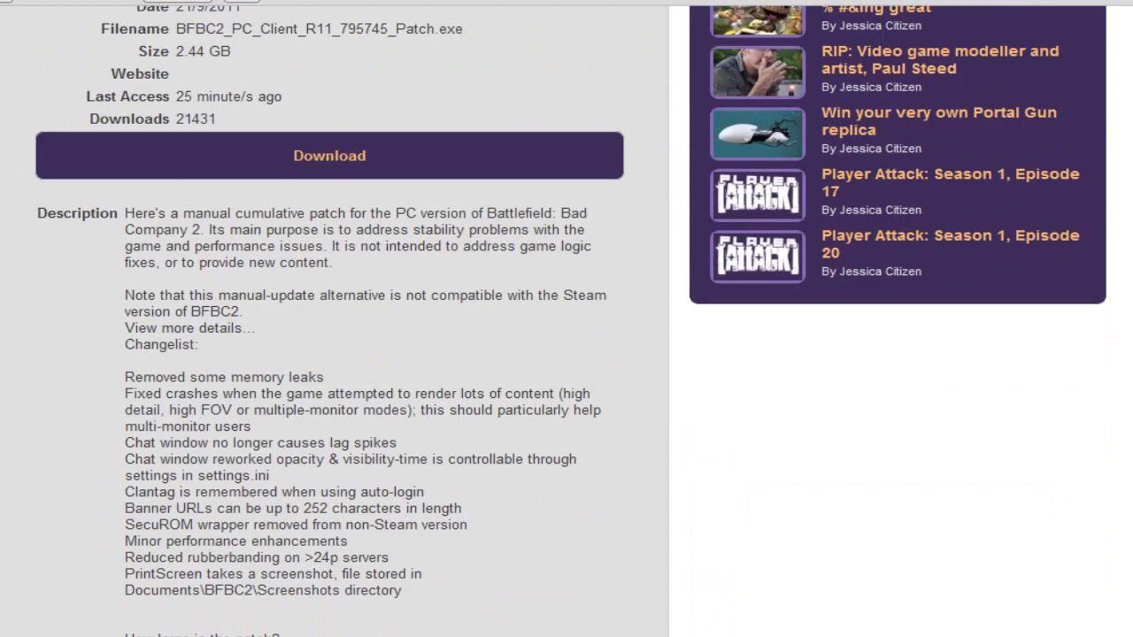
{"action": "scroll", "coordinate": [567, 336], "scroll_direction": "down", "scroll_amount": 12}
{"action": "scroll", "coordinate": [567, 336], "scroll_direction": "up", "scroll_amount": 17}
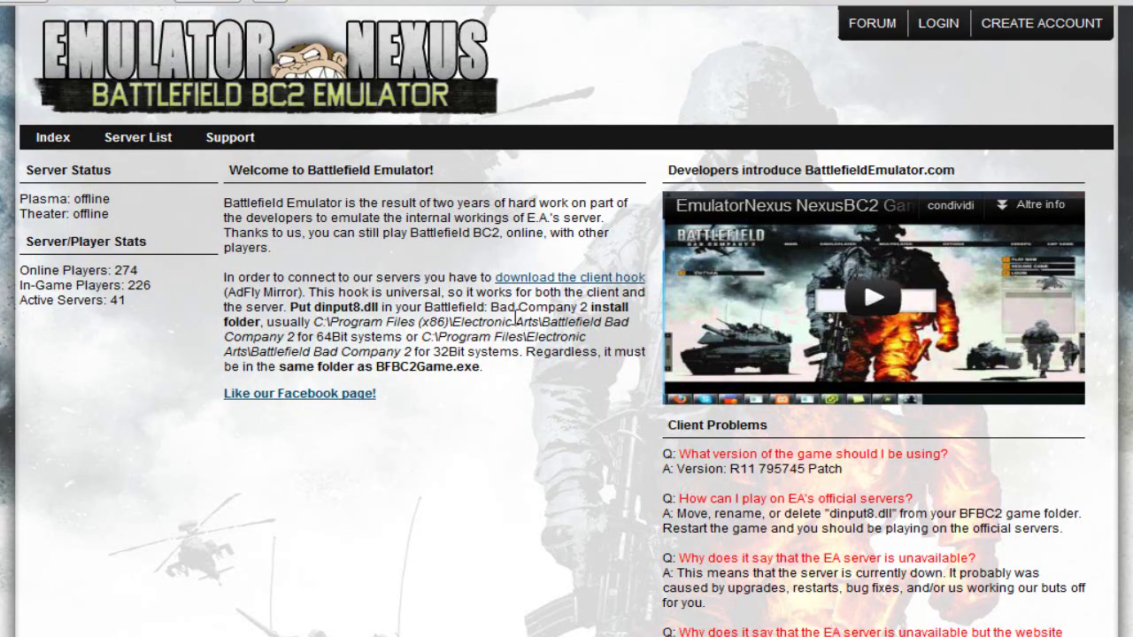
Read the Battlefield Emulator welcome text, focusing on the client hook download link and where dinput8.dll belongs.
{"action": "left_click_drag", "start_coordinate": [511, 277], "coordinate": [649, 277]}
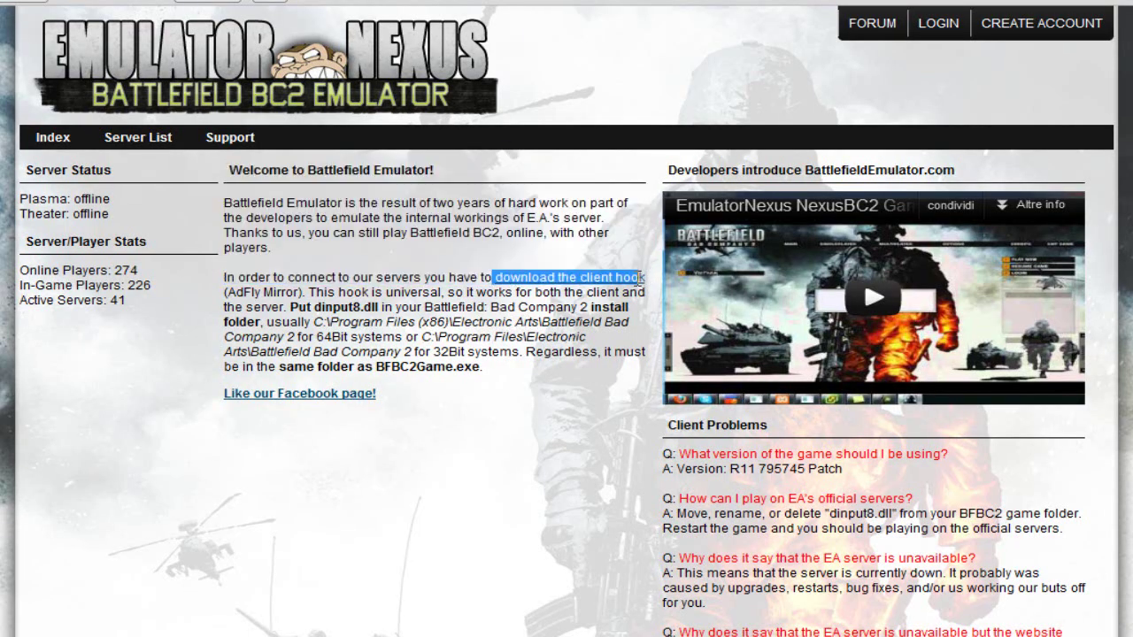
{"action": "left_click", "coordinate": [558, 351]}
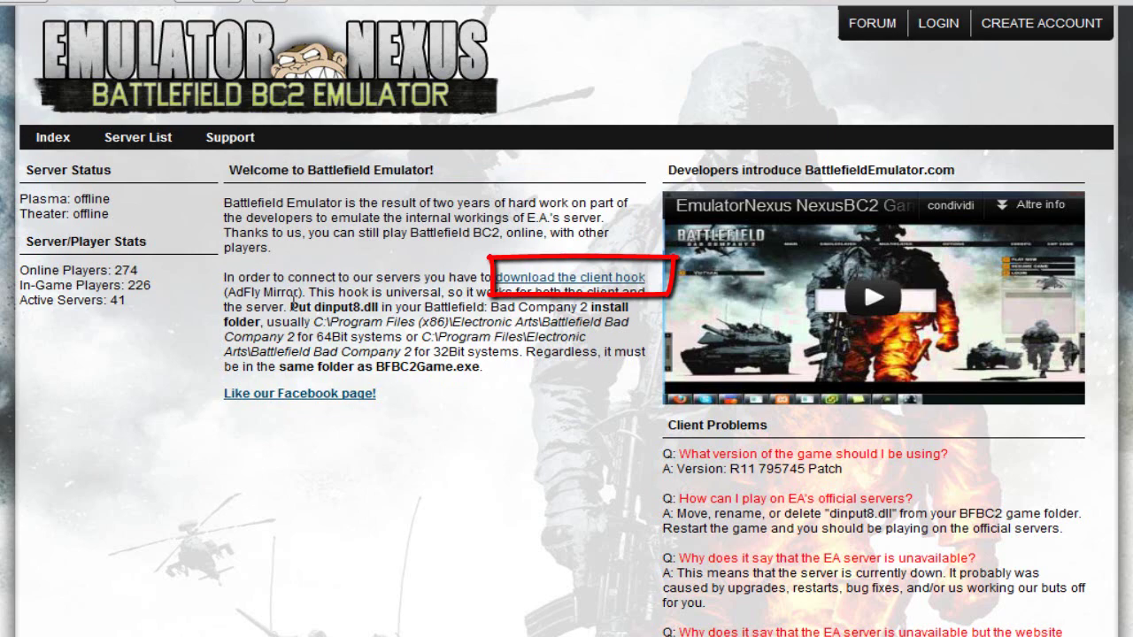
{"action": "left_click_drag", "start_coordinate": [290, 307], "coordinate": [382, 308]}
{"action": "left_click", "coordinate": [381, 307]}
{"action": "left_click", "coordinate": [381, 307]}
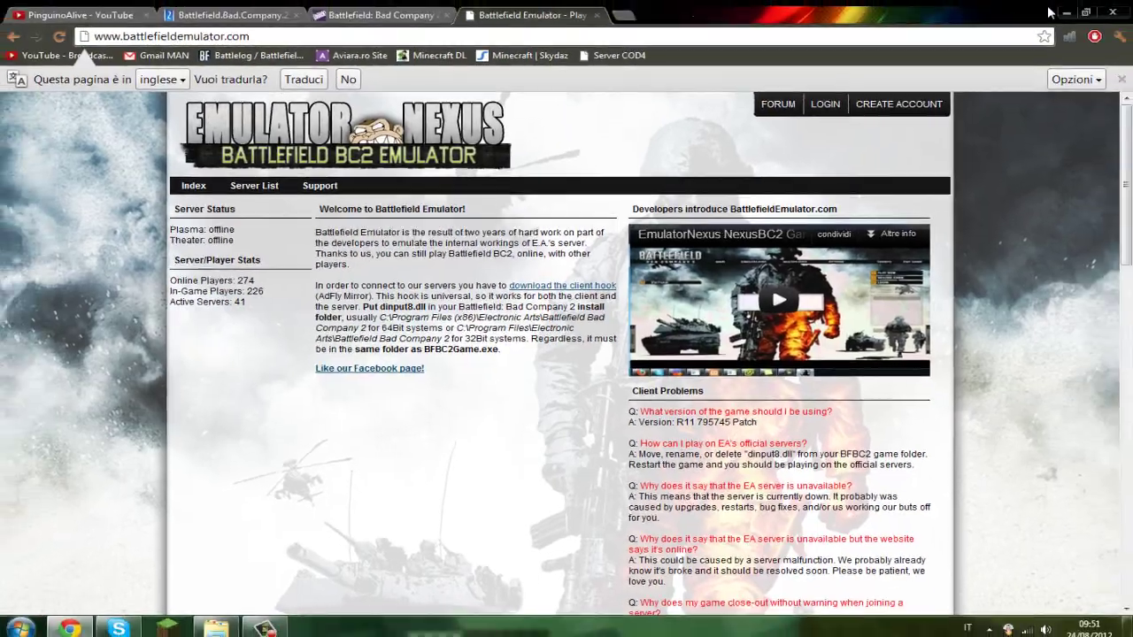
Minimize the browser window and switch to Windows Explorer.
{"action": "left_click_drag", "start_coordinate": [1048, 13], "coordinate": [983, 78]}
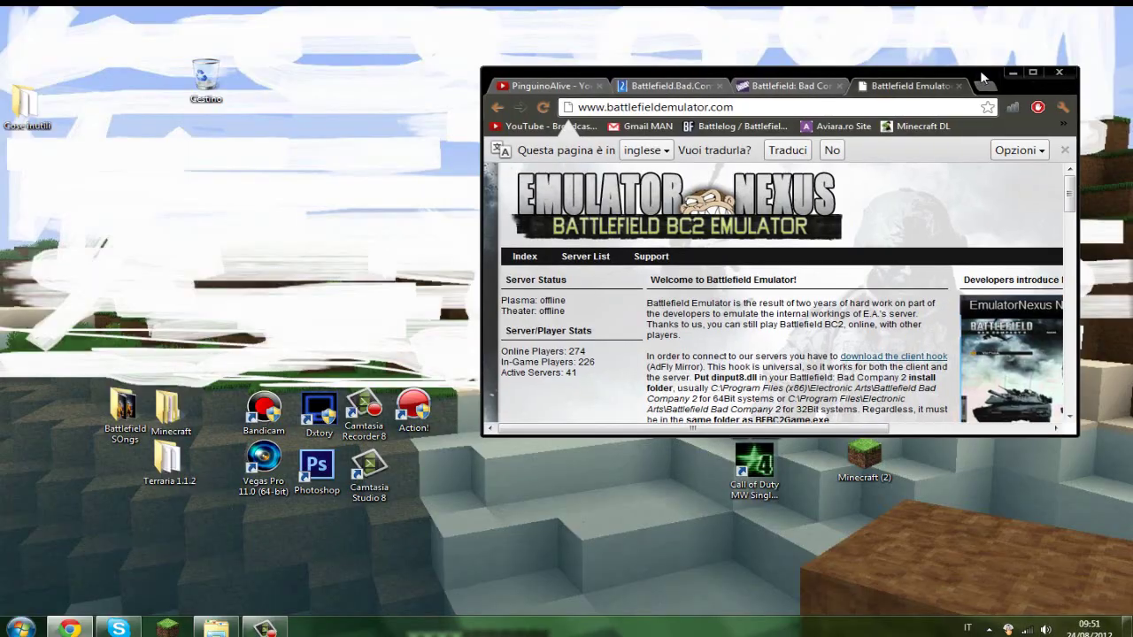
{"action": "left_click", "coordinate": [1014, 73]}
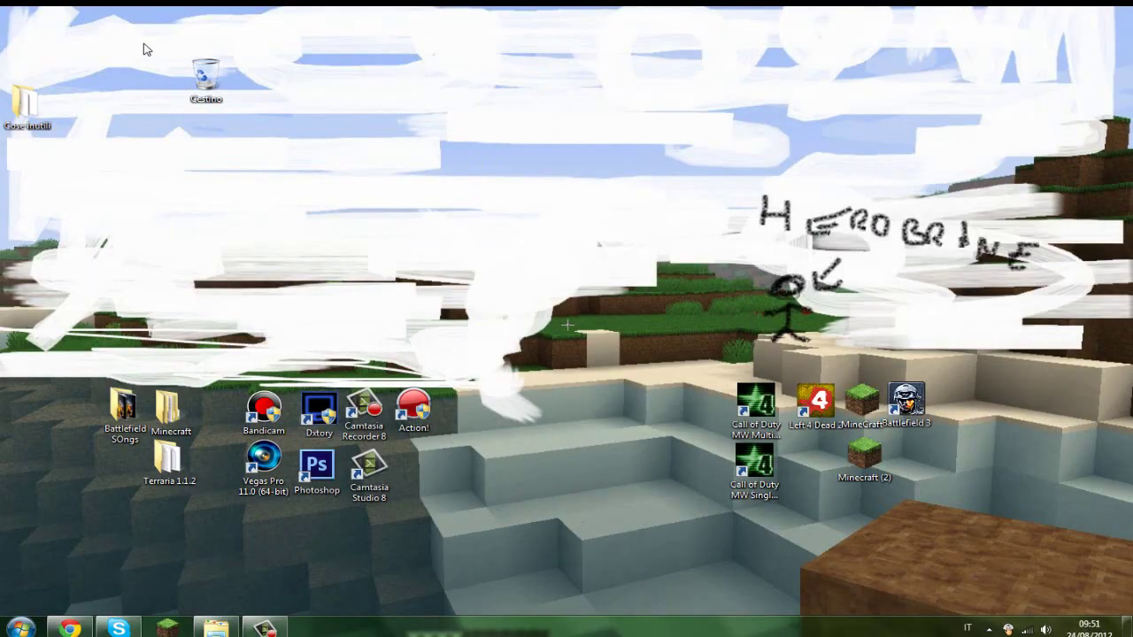
{"action": "left_click", "coordinate": [24, 627]}
{"action": "left_click", "coordinate": [216, 628]}
Open the Vuze Downloads folder inside the Documents folder of the user's home directory.
{"action": "left_click", "coordinate": [252, 162]}
{"action": "key", "text": "Left"}
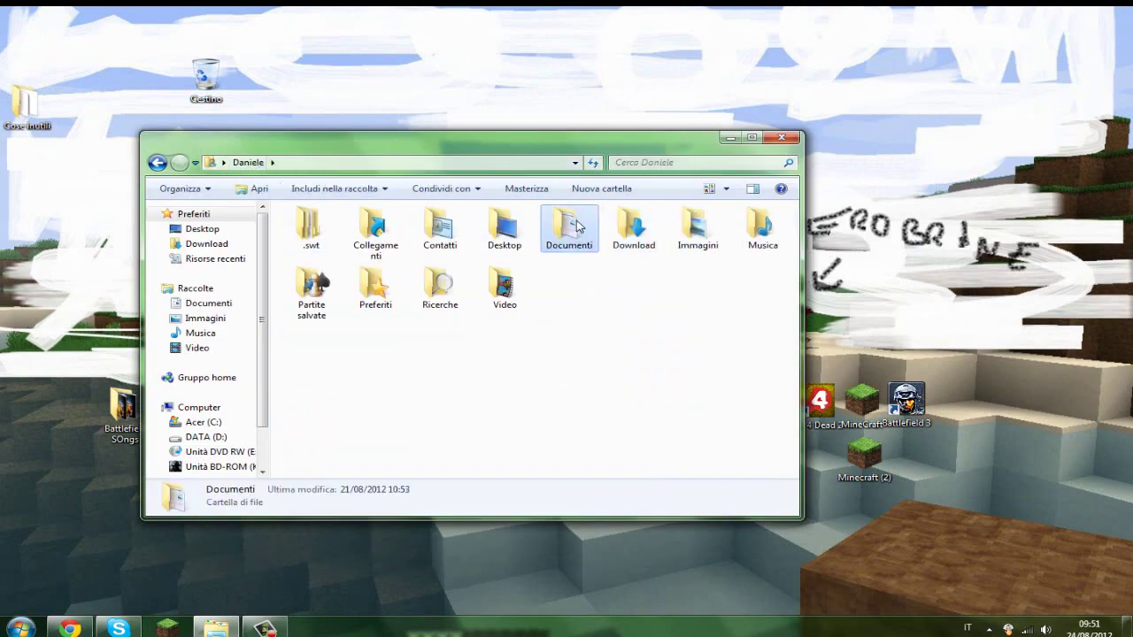
{"action": "key", "text": "Return"}
{"action": "key", "text": "BackSpace"}
{"action": "double_click", "coordinate": [565, 236]}
{"action": "scroll", "coordinate": [349, 331], "scroll_direction": "down", "scroll_amount": 3}
{"action": "double_click", "coordinate": [349, 331]}
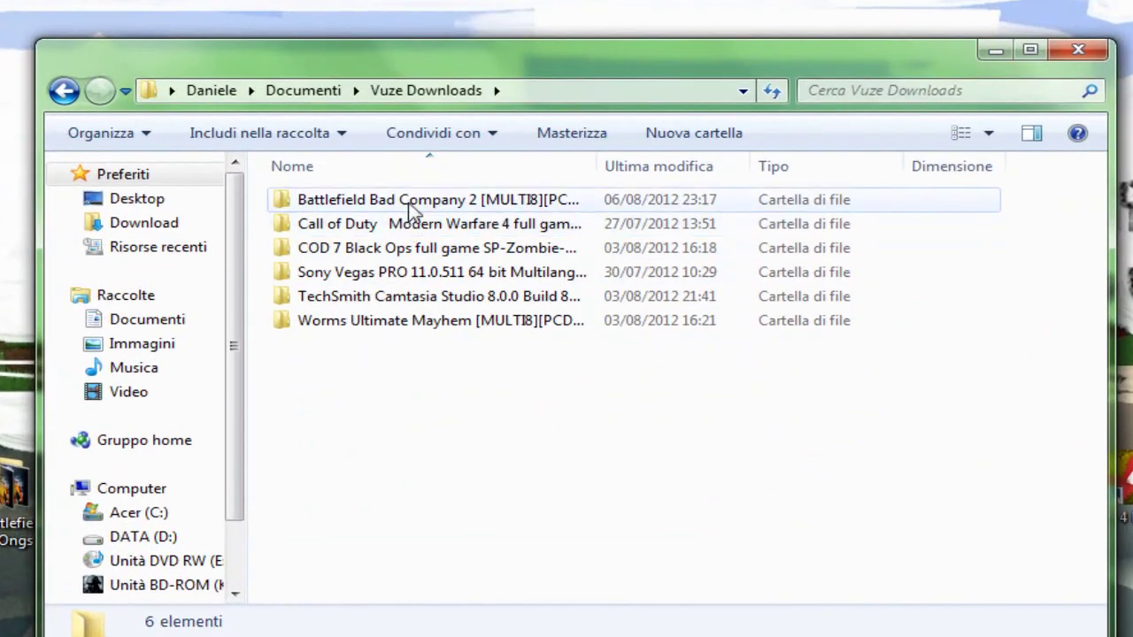
Mount the rld-bbc2 ISO from the Battlefield Bad Company 2 folder and browse the files of the mounted BFBC2 disc.
{"action": "double_click", "coordinate": [389, 218]}
{"action": "left_click_drag", "start_coordinate": [523, 57], "coordinate": [565, 0]}
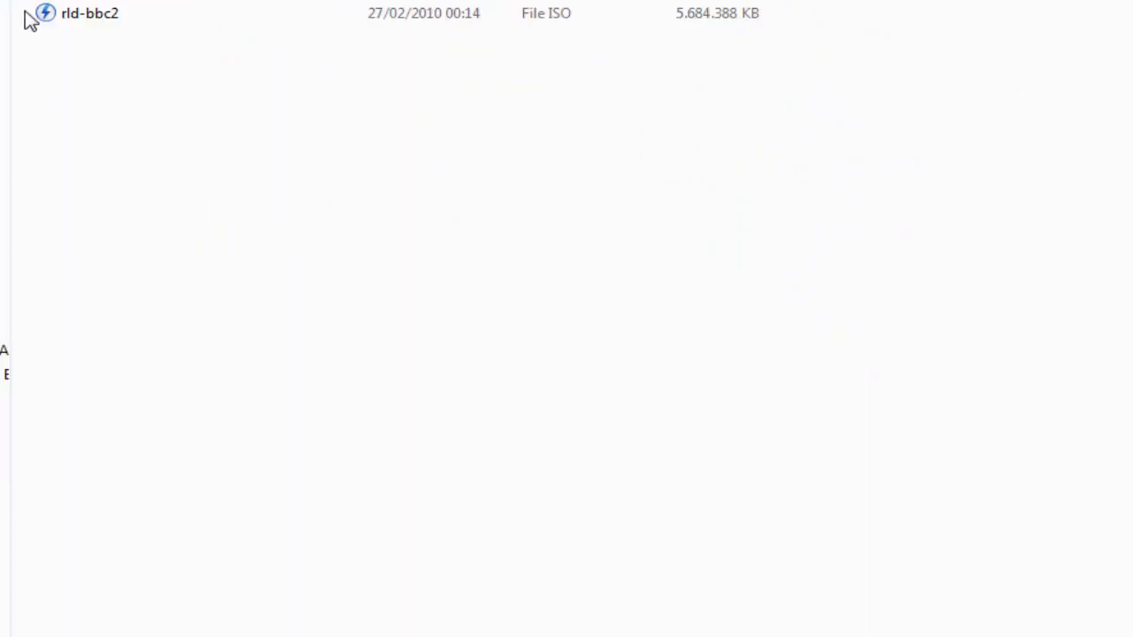
{"action": "left_click", "coordinate": [88, 25]}
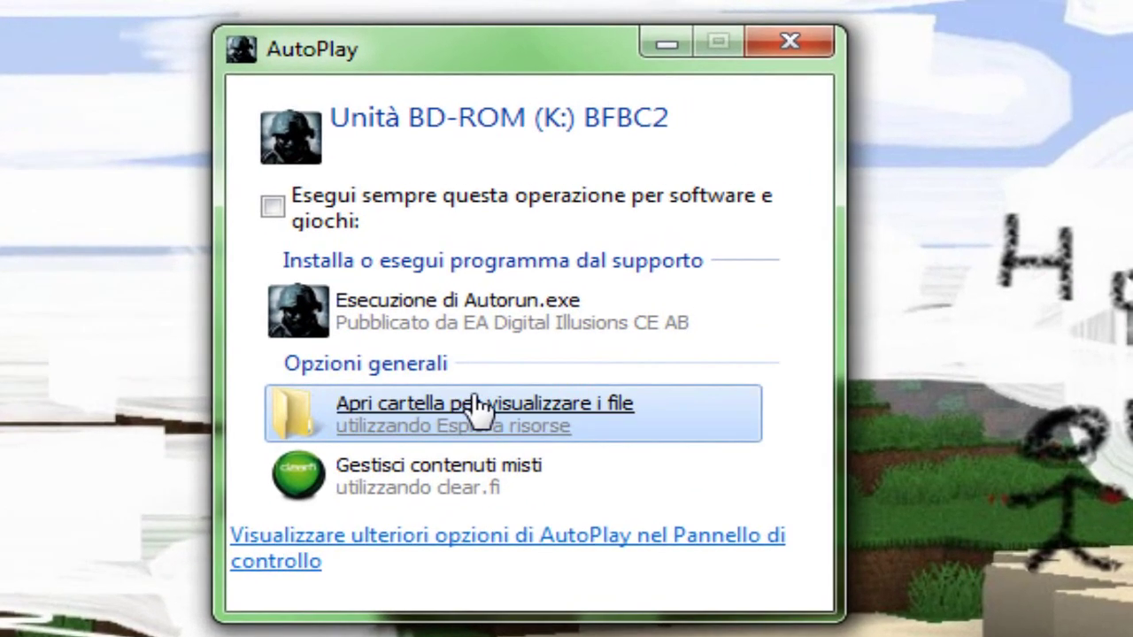
{"action": "left_click", "coordinate": [453, 408]}
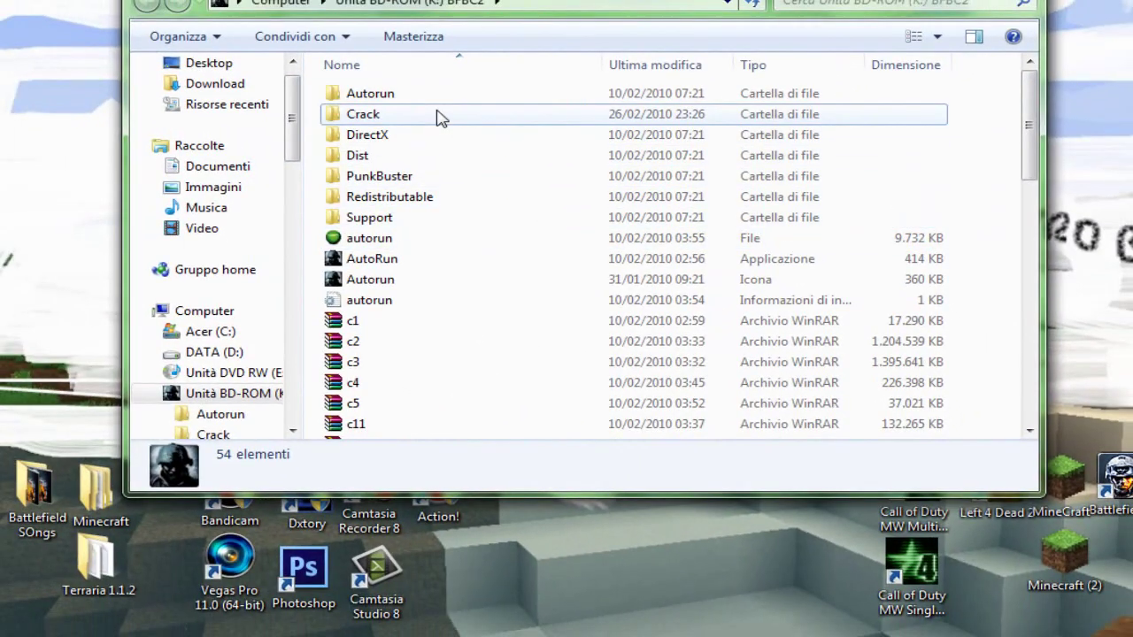
Look through the Crack folder on the BFBC2 disc and return to the disc's root folder.
{"action": "double_click", "coordinate": [440, 118]}
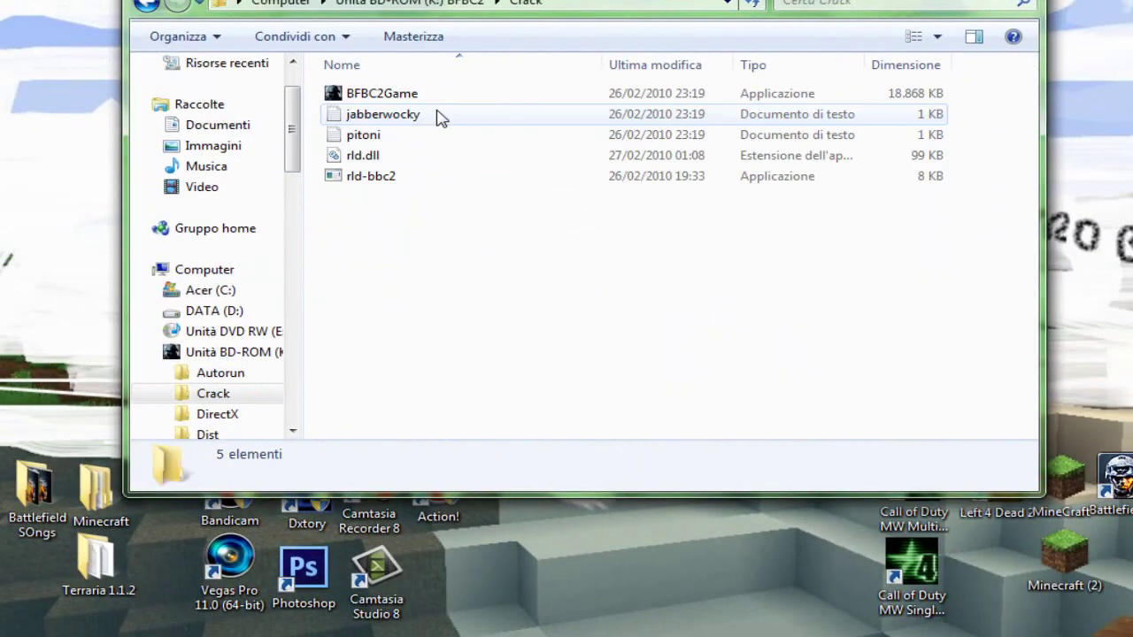
{"action": "left_click", "coordinate": [388, 188]}
{"action": "left_click", "coordinate": [422, 7]}
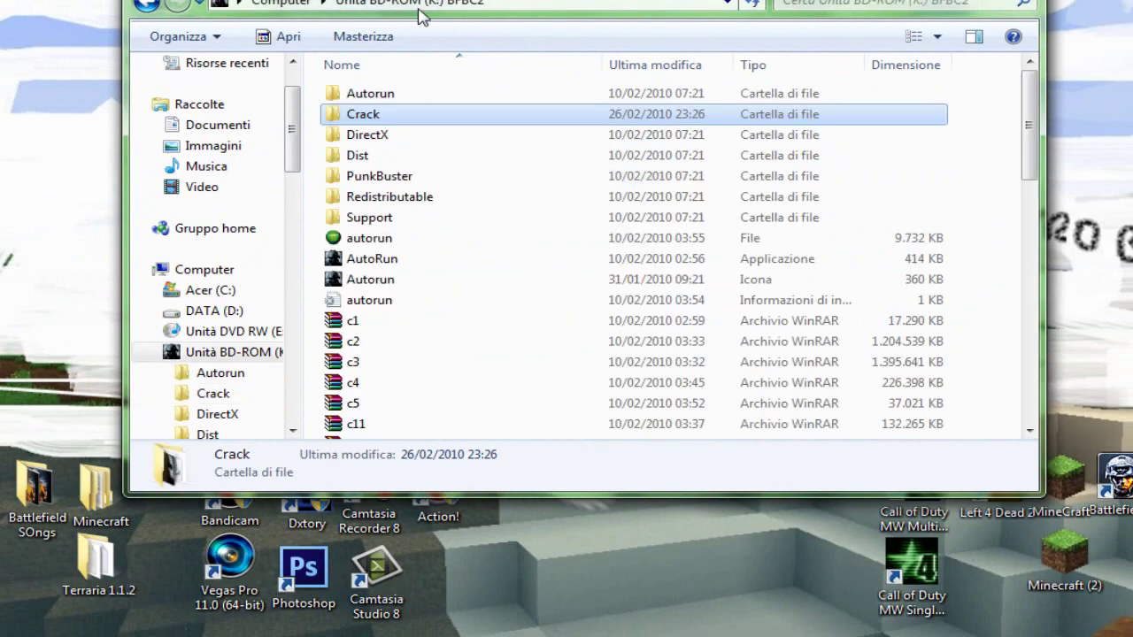
Launch the AutoRun application from the disc, choose Italiano as the language and proceed to the registration code page.
{"action": "scroll", "coordinate": [385, 221], "scroll_direction": "down", "scroll_amount": 2}
{"action": "double_click", "coordinate": [387, 139]}
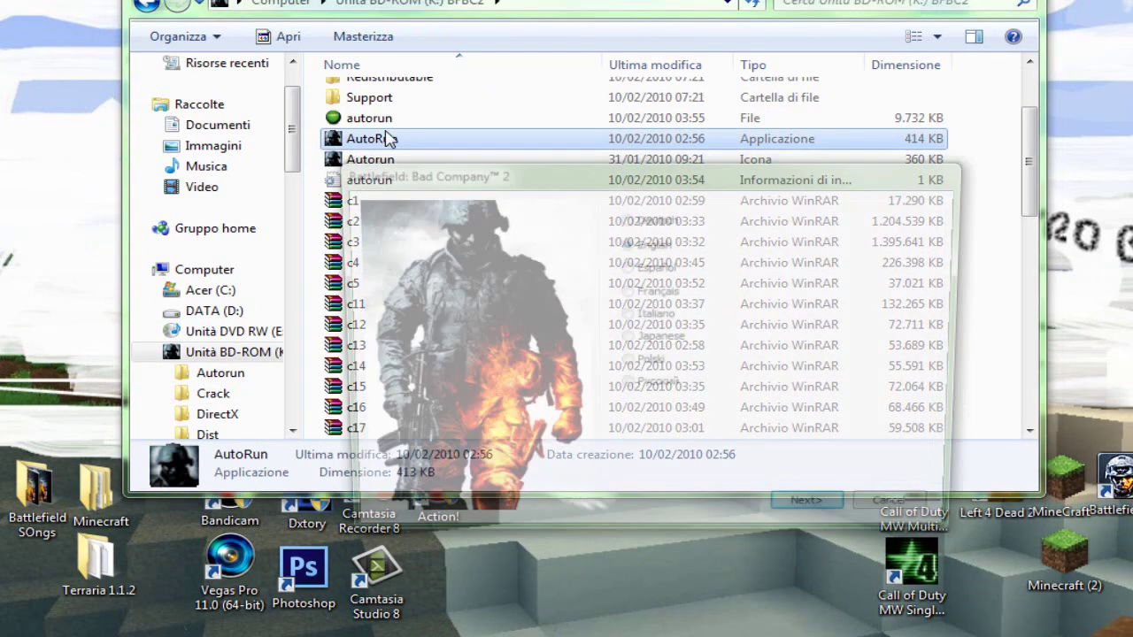
{"action": "left_click", "coordinate": [644, 320]}
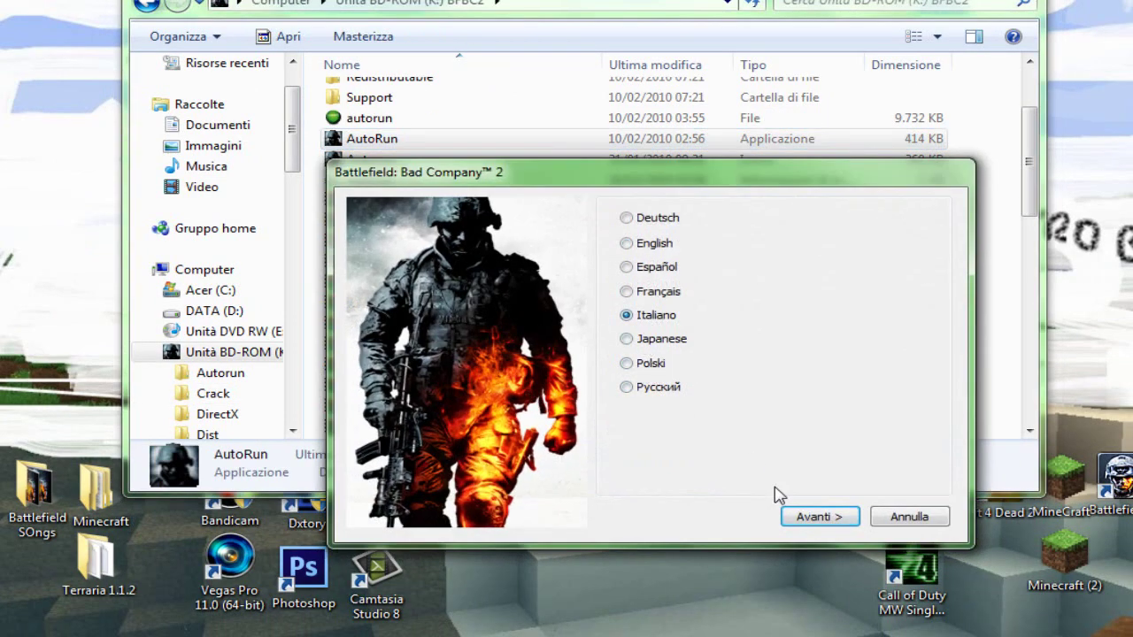
{"action": "left_click", "coordinate": [819, 517]}
{"action": "left_click", "coordinate": [751, 218]}
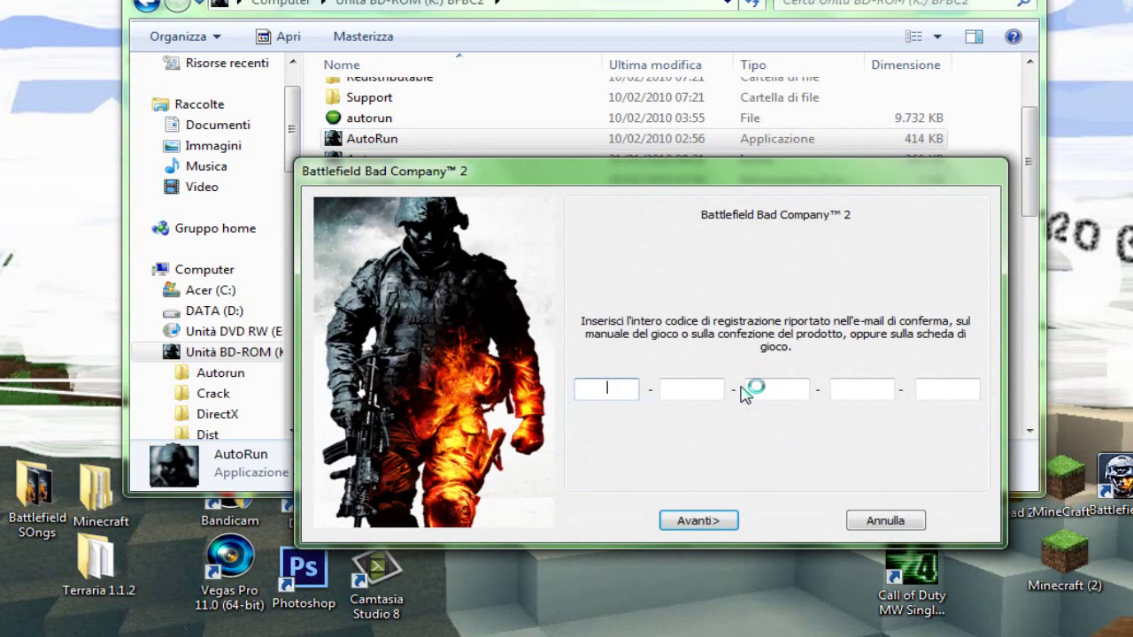
Move the Explorer window aside and run the rld-bbc2 application from the disc's Crack folder.
{"action": "left_click_drag", "start_coordinate": [496, 36], "coordinate": [873, 135]}
{"action": "scroll", "coordinate": [767, 248], "scroll_direction": "up", "scroll_amount": 2}
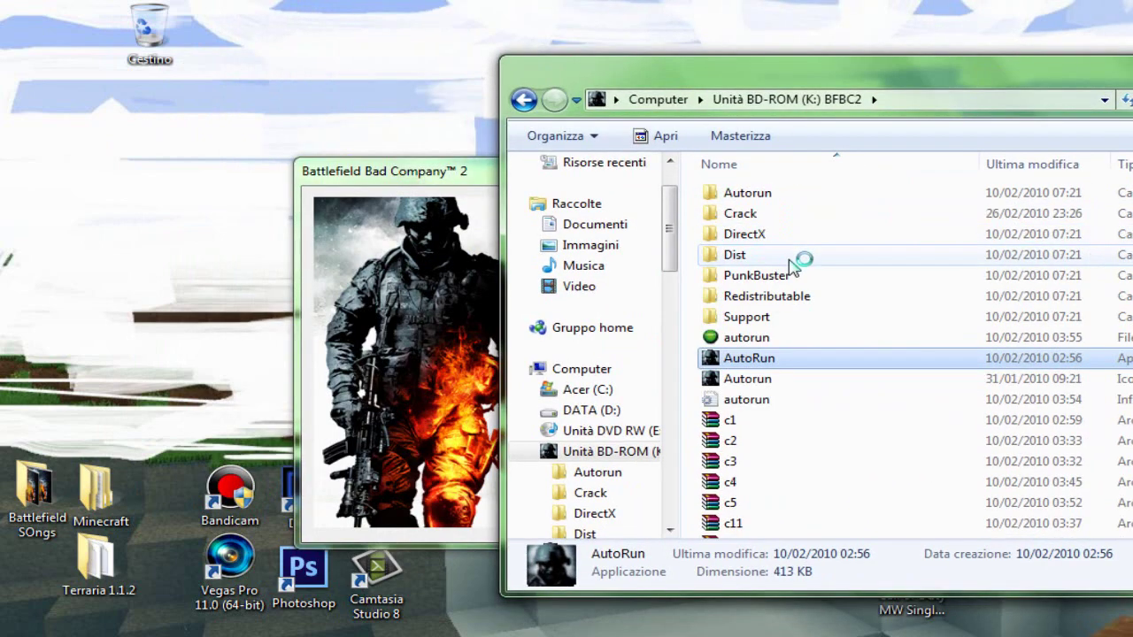
{"action": "double_click", "coordinate": [752, 214]}
{"action": "left_click", "coordinate": [794, 282]}
{"action": "double_click", "coordinate": [794, 282]}
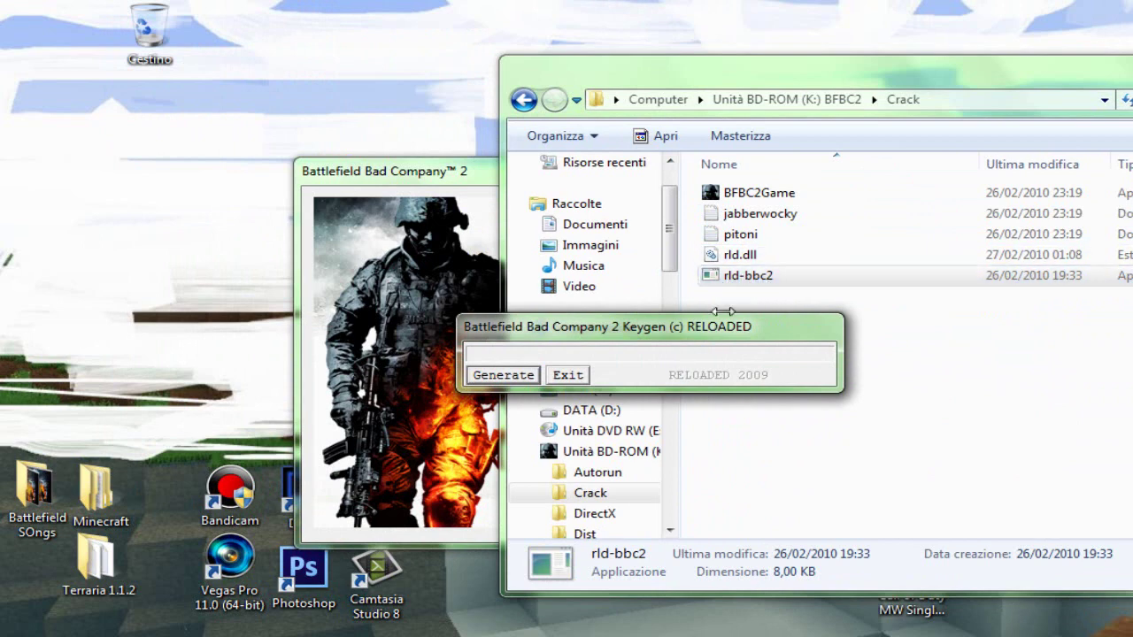
Generate a registration code in the rld-bbc2 window and copy it to the clipboard.
{"action": "left_click", "coordinate": [501, 379]}
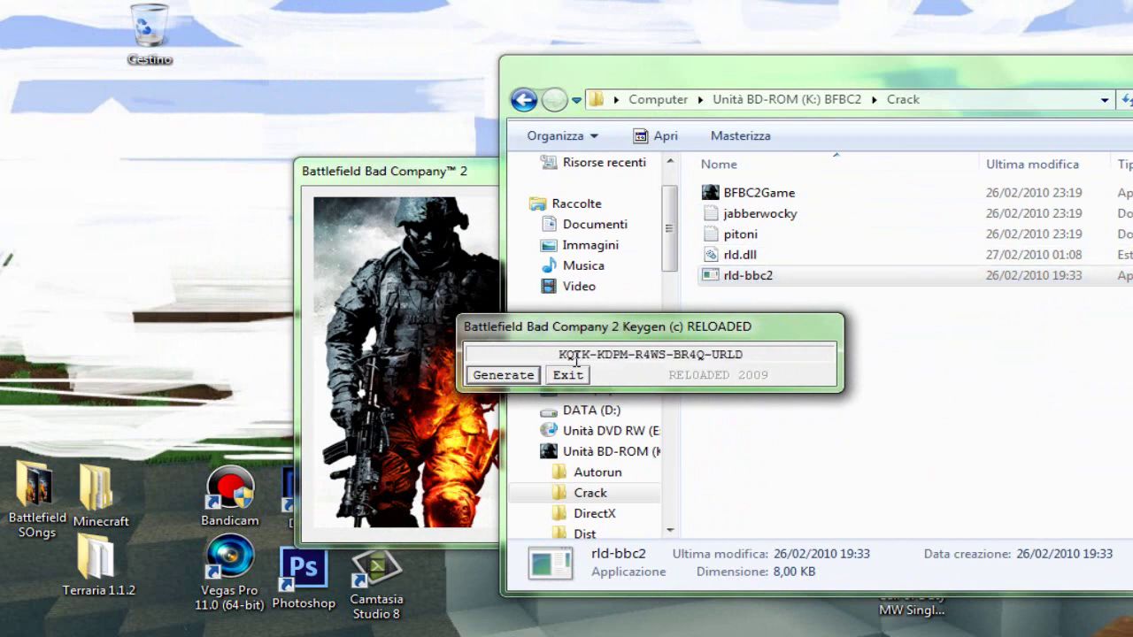
{"action": "left_click_drag", "start_coordinate": [556, 355], "coordinate": [762, 355]}
{"action": "key", "text": "ctrl+c"}
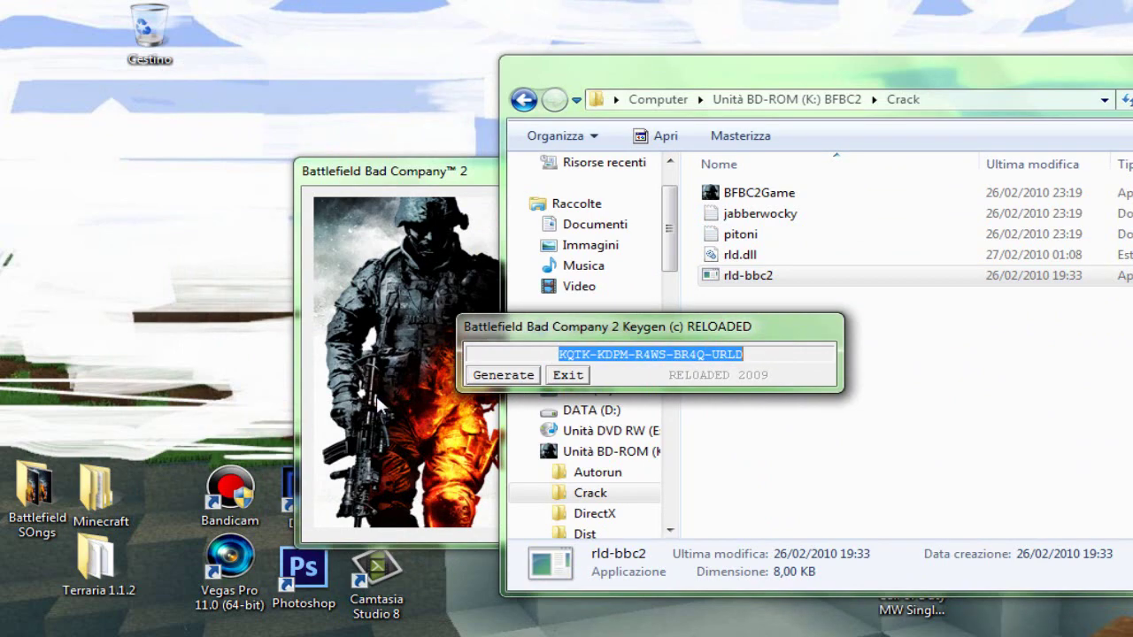
Paste the copied registration code into the installer's code fields and continue to the setup wizard.
{"action": "left_click", "coordinate": [376, 396]}
{"action": "left_click", "coordinate": [604, 390]}
{"action": "key", "text": "ctrl+v"}
{"action": "left_click", "coordinate": [698, 520]}
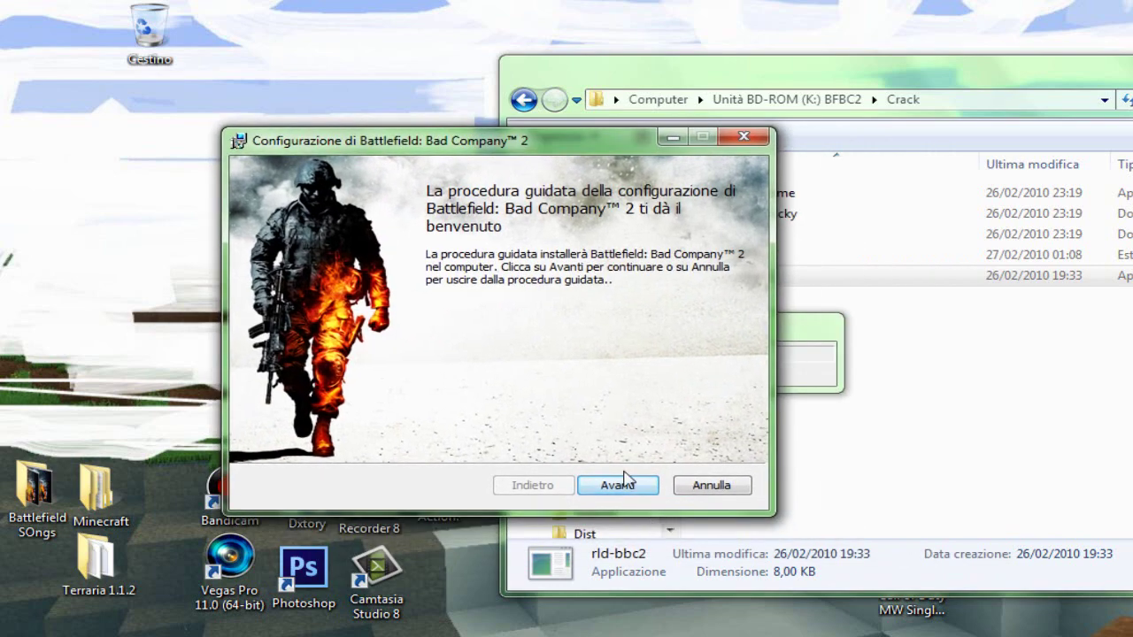
Advance past the wizard's welcome page and accept both the Electronic Arts and the Microsoft DirectX 9.0c licence agreements.
{"action": "left_click", "coordinate": [625, 480]}
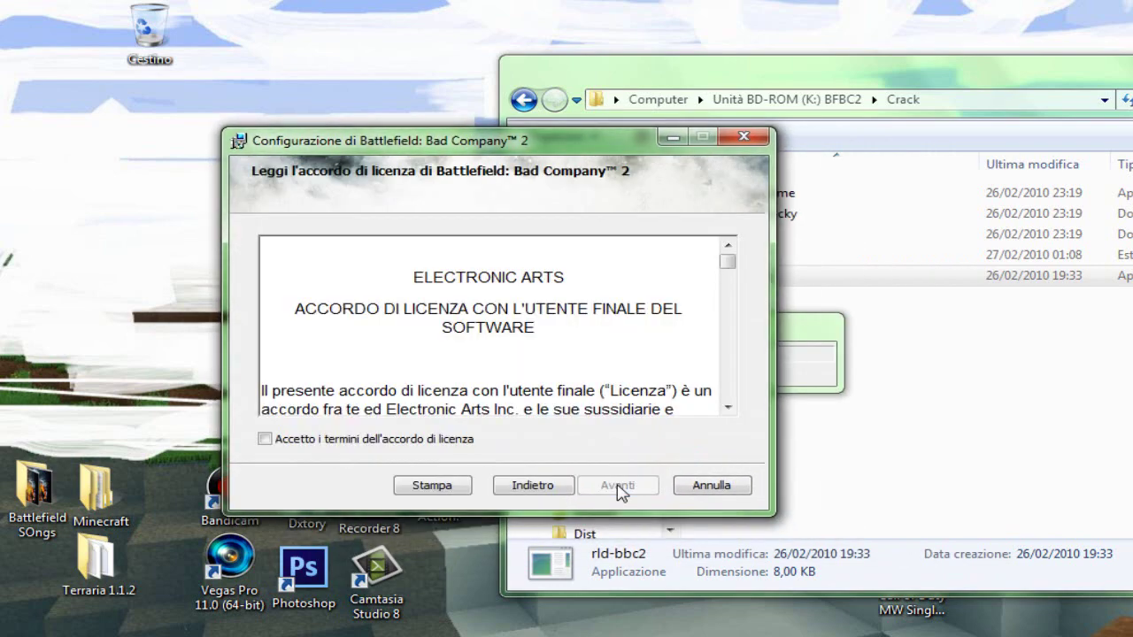
{"action": "left_click", "coordinate": [351, 442]}
{"action": "left_click", "coordinate": [623, 492]}
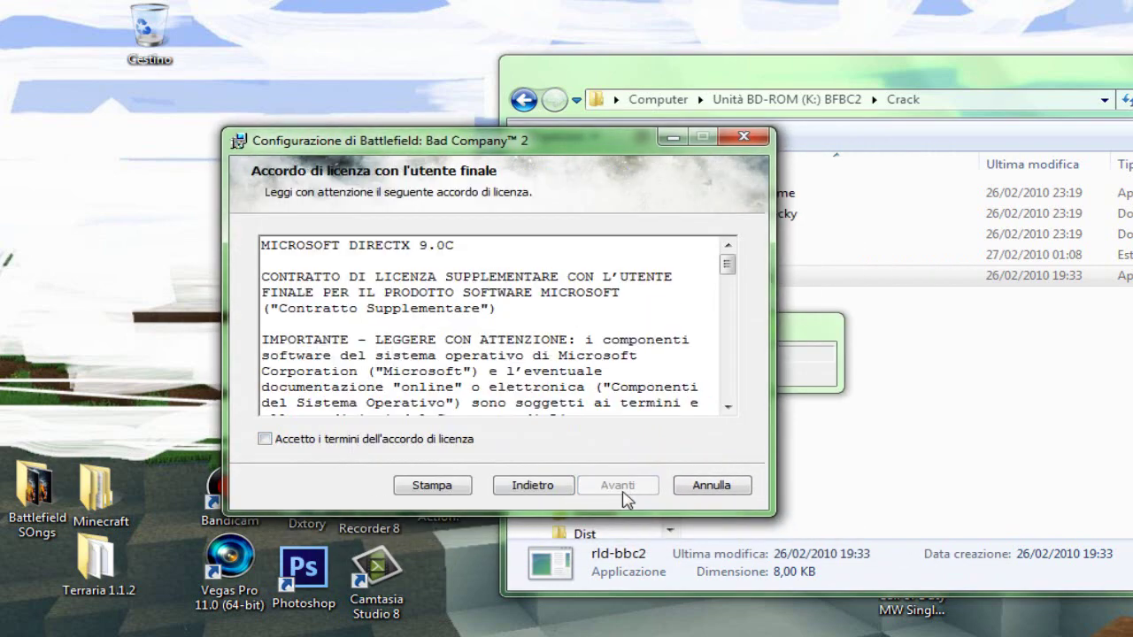
{"action": "left_click", "coordinate": [409, 447]}
{"action": "left_click", "coordinate": [570, 489]}
{"action": "left_click", "coordinate": [607, 489]}
{"action": "left_click", "coordinate": [610, 486]}
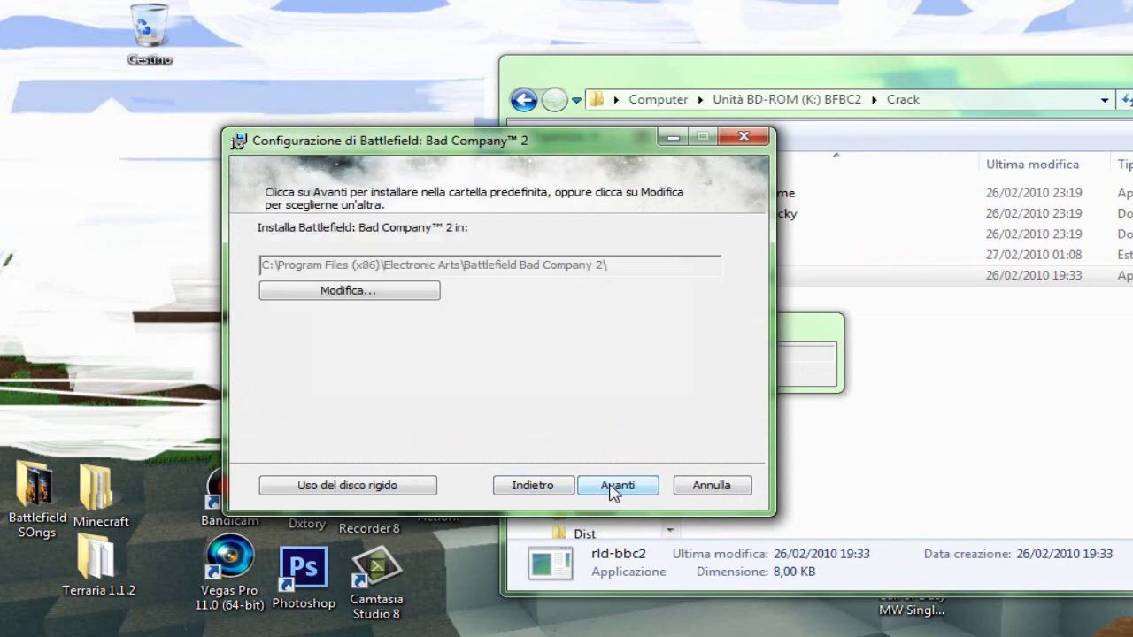
Keep the default folder C:\Program Files (x86)\Electronic Arts\Battlefield Bad Company 2\ and start the installation.
{"action": "left_click", "coordinate": [638, 489]}
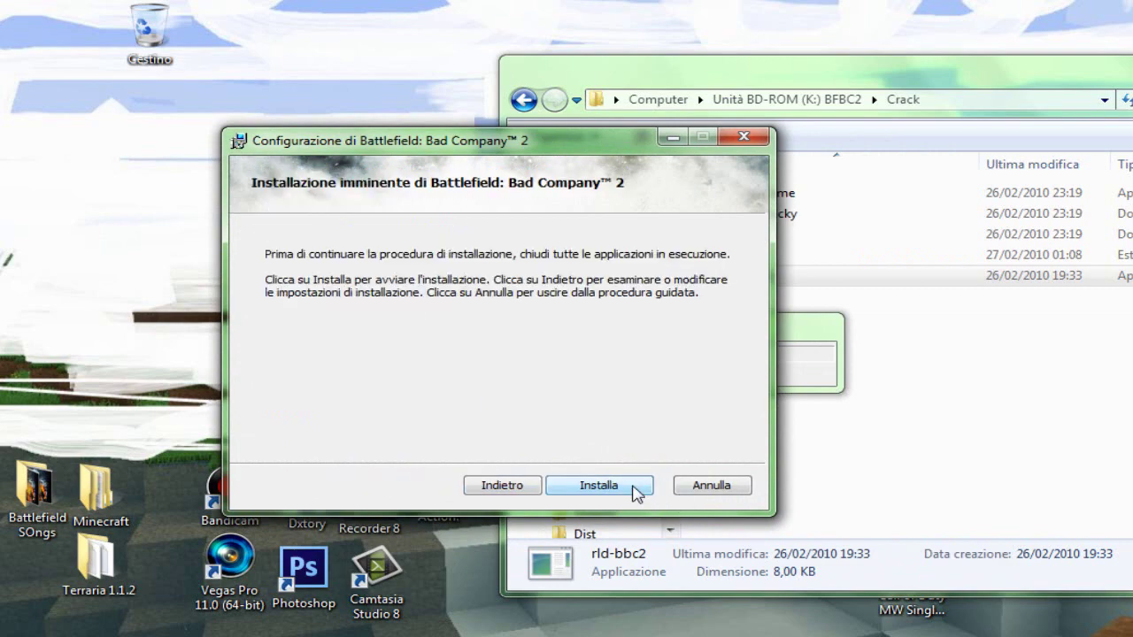
{"action": "left_click", "coordinate": [636, 492]}
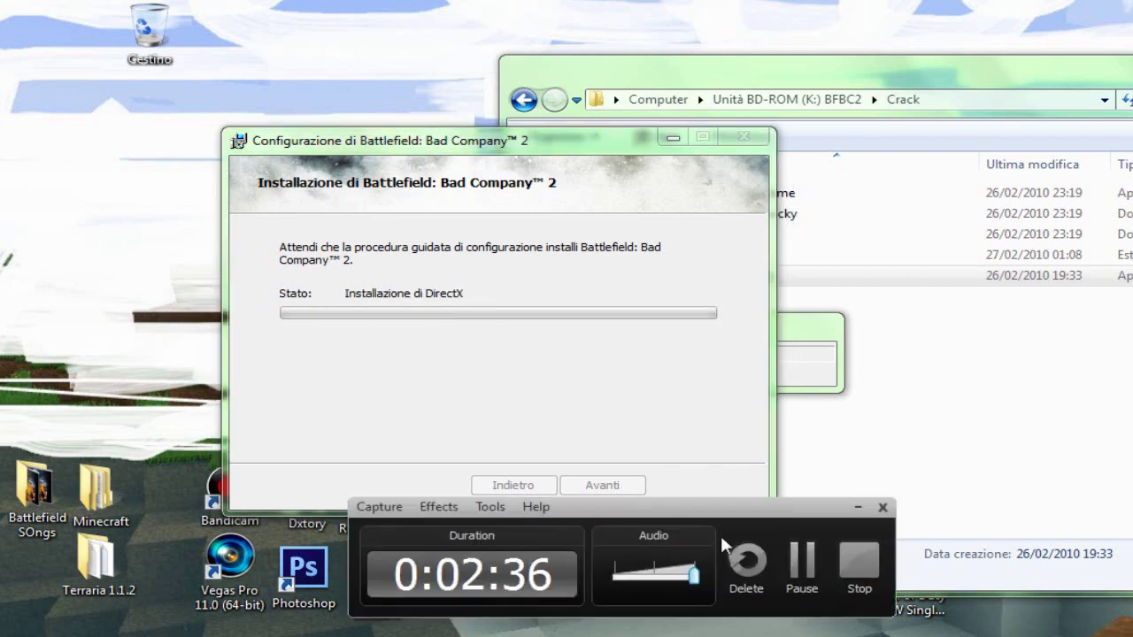
{"action": "left_click", "coordinate": [802, 559]}
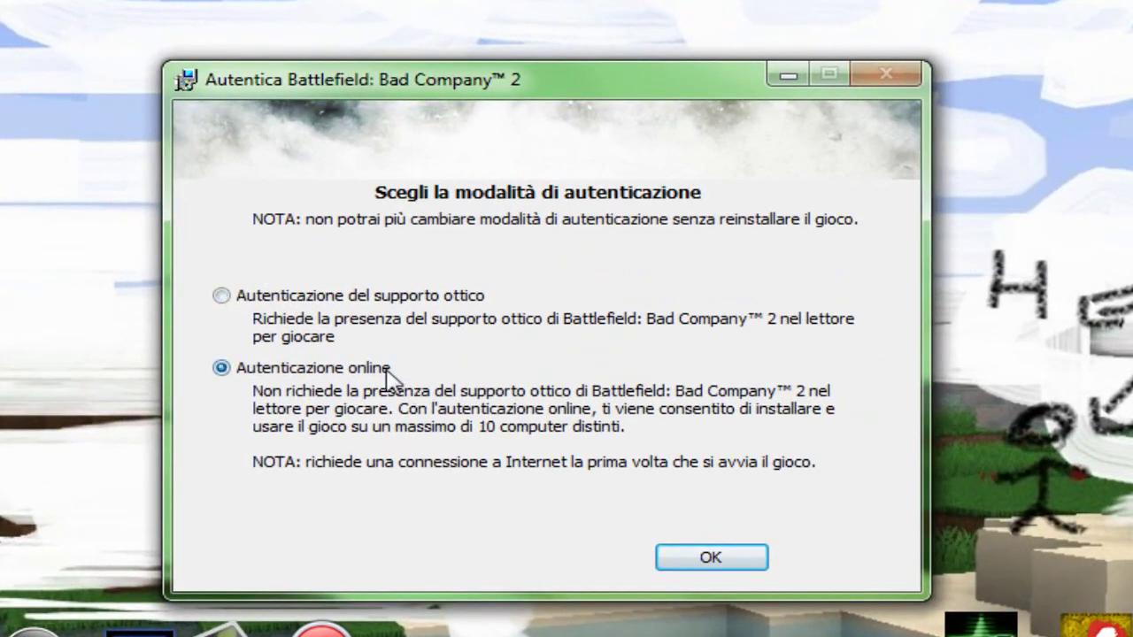
Confirm online authentication (Autenticazione online) for the game and deselect the installation of PunkBuster support.
{"action": "left_click_drag", "start_coordinate": [507, 76], "coordinate": [536, 63]}
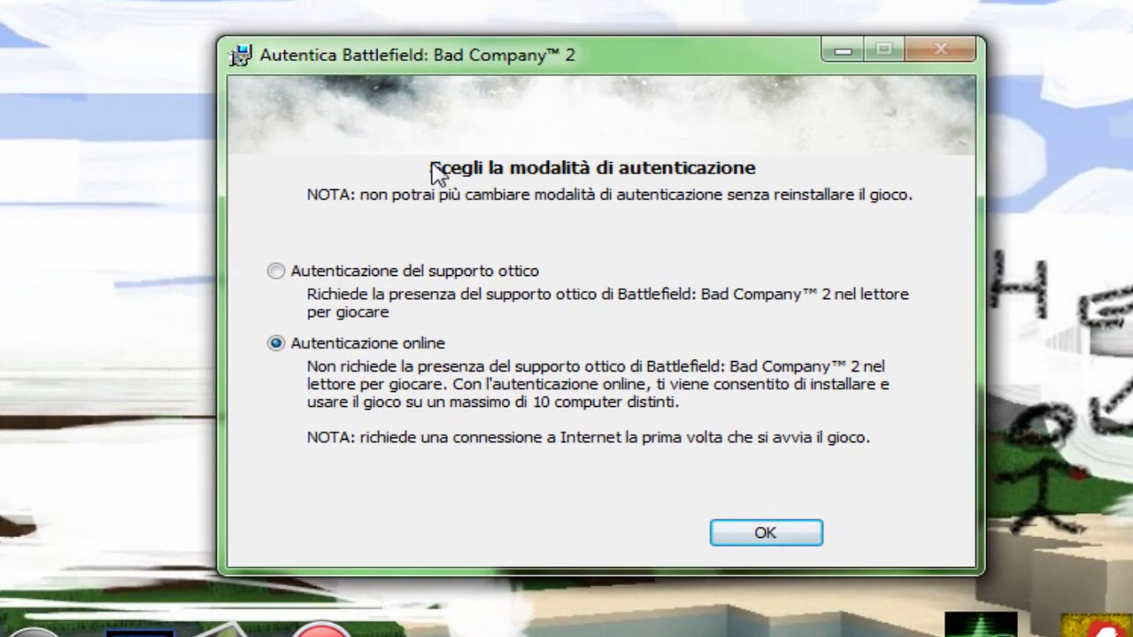
{"action": "left_click", "coordinate": [354, 273]}
{"action": "left_click", "coordinate": [363, 347]}
{"action": "left_click", "coordinate": [397, 263]}
{"action": "left_click", "coordinate": [394, 348]}
{"action": "left_click", "coordinate": [764, 537]}
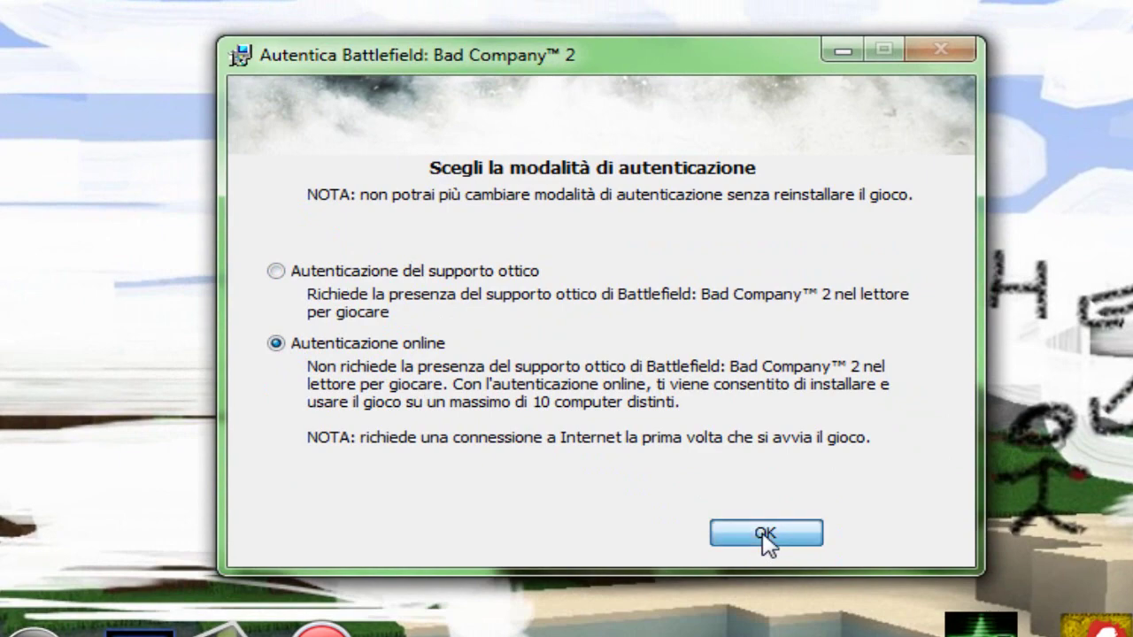
{"action": "left_click", "coordinate": [729, 462]}
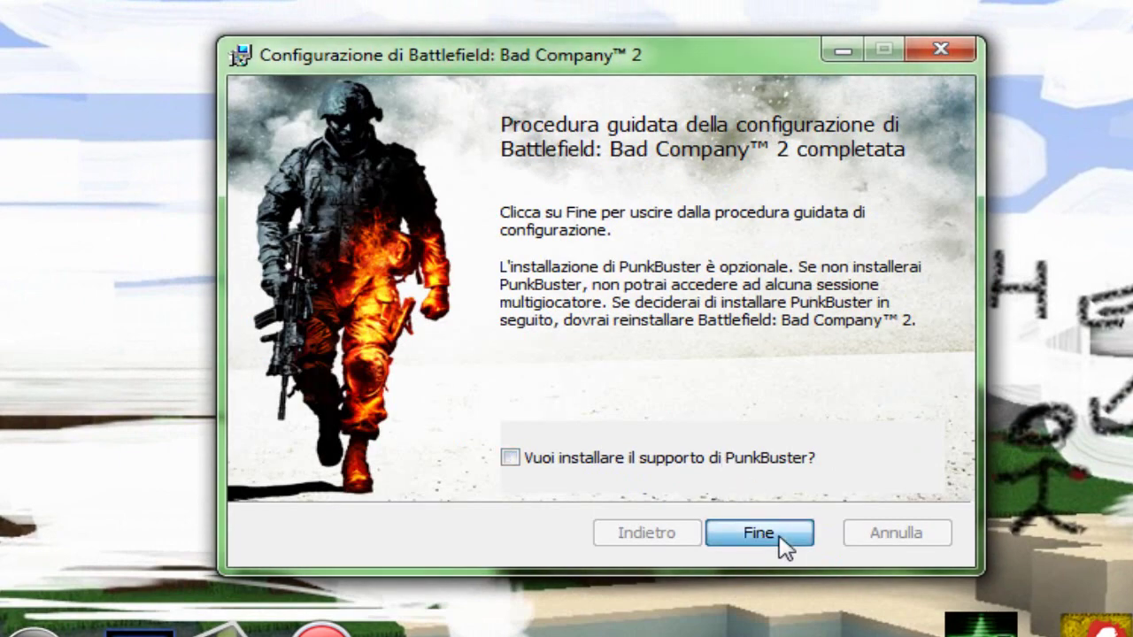
Finish the Battlefield: Bad Company 2 setup wizard without PunkBuster support and close the disc's Crack folder window.
{"action": "left_click", "coordinate": [783, 536]}
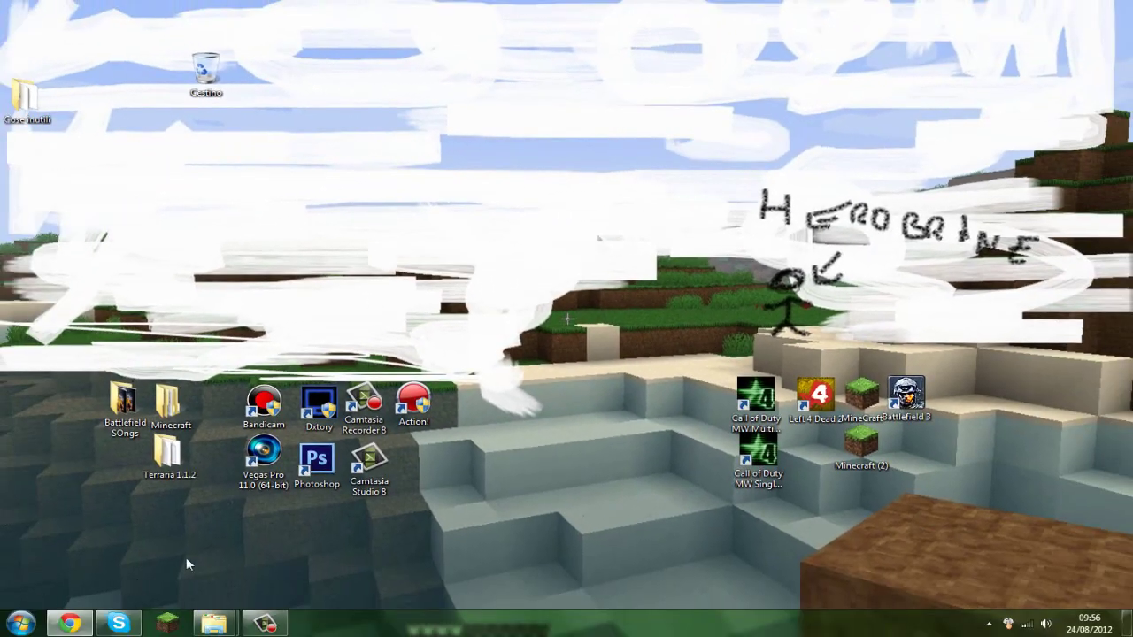
{"action": "left_click_drag", "start_coordinate": [195, 139], "coordinate": [481, 332]}
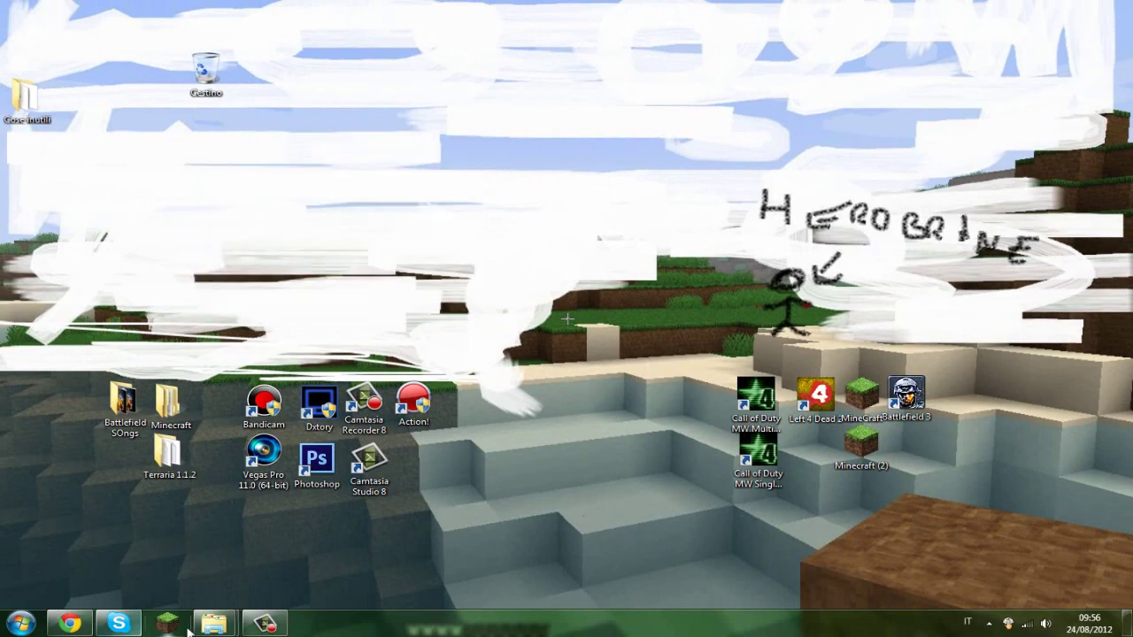
{"action": "mouse_move", "coordinate": [216, 631]}
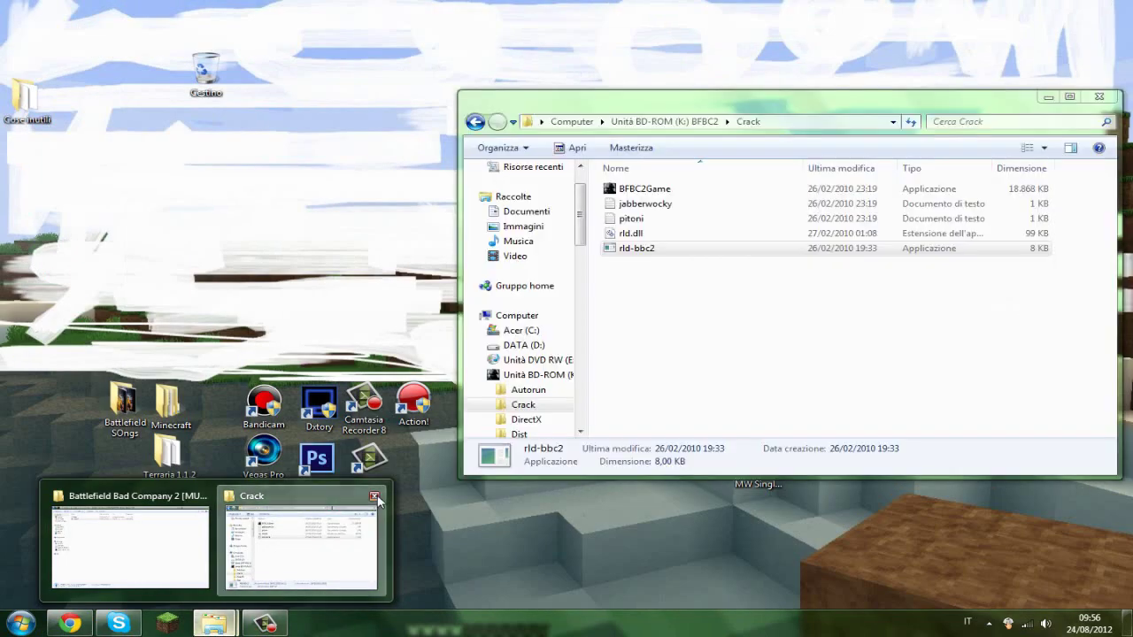
{"action": "left_click", "coordinate": [374, 495]}
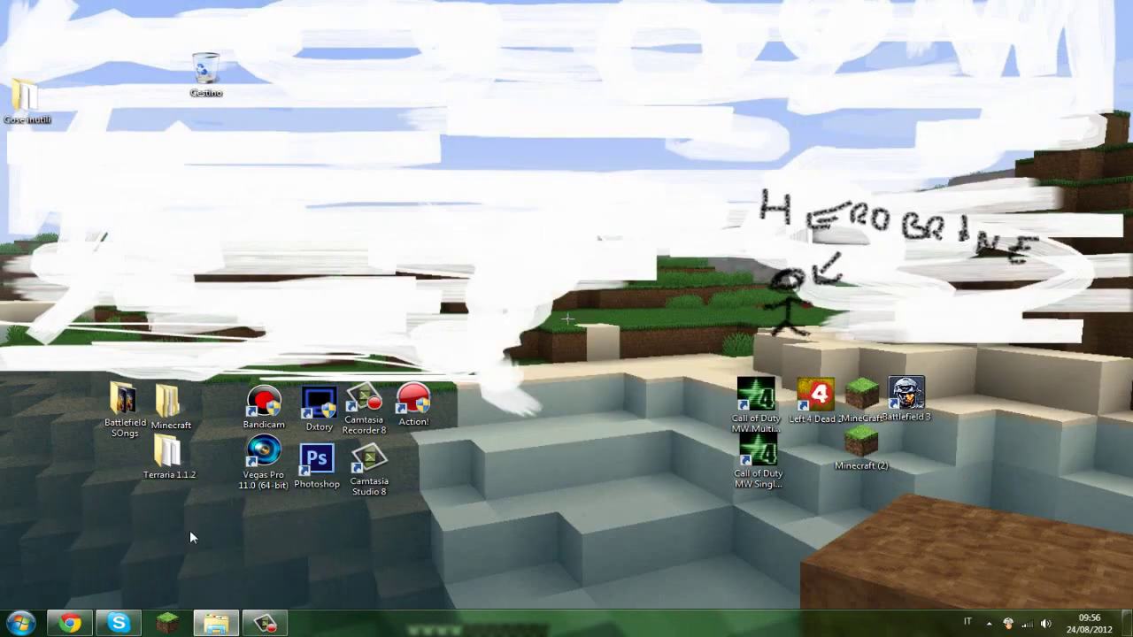
Go from the Vuze Downloads folder up to the user's home folder and open its Download folder.
{"action": "left_click", "coordinate": [216, 624]}
{"action": "left_click", "coordinate": [234, 27]}
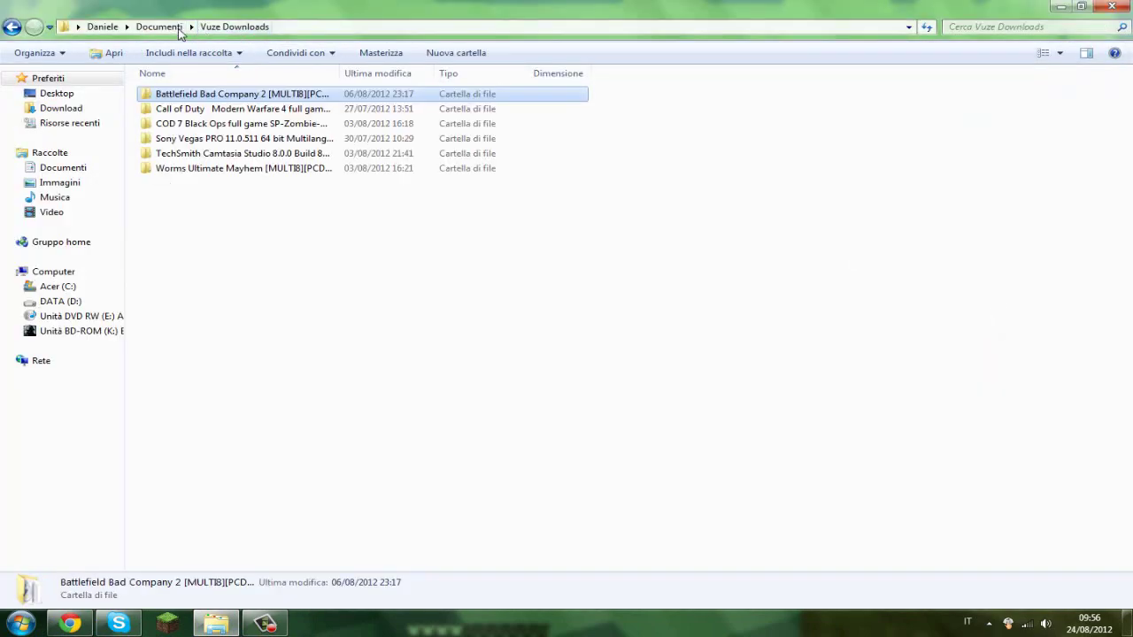
{"action": "left_click", "coordinate": [163, 27]}
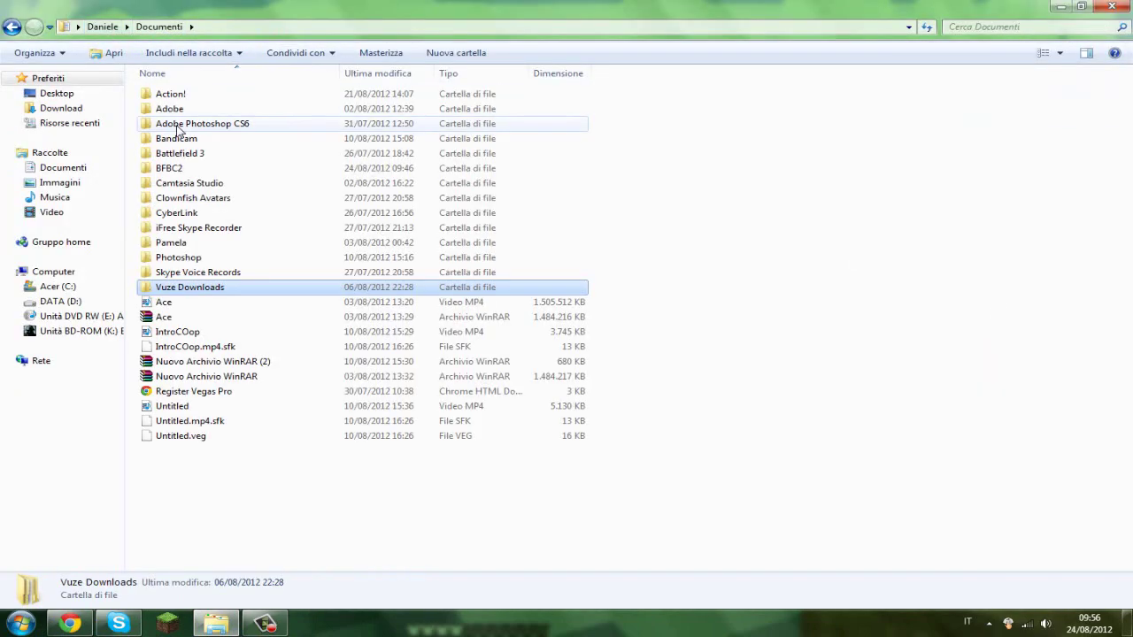
{"action": "left_click", "coordinate": [110, 29]}
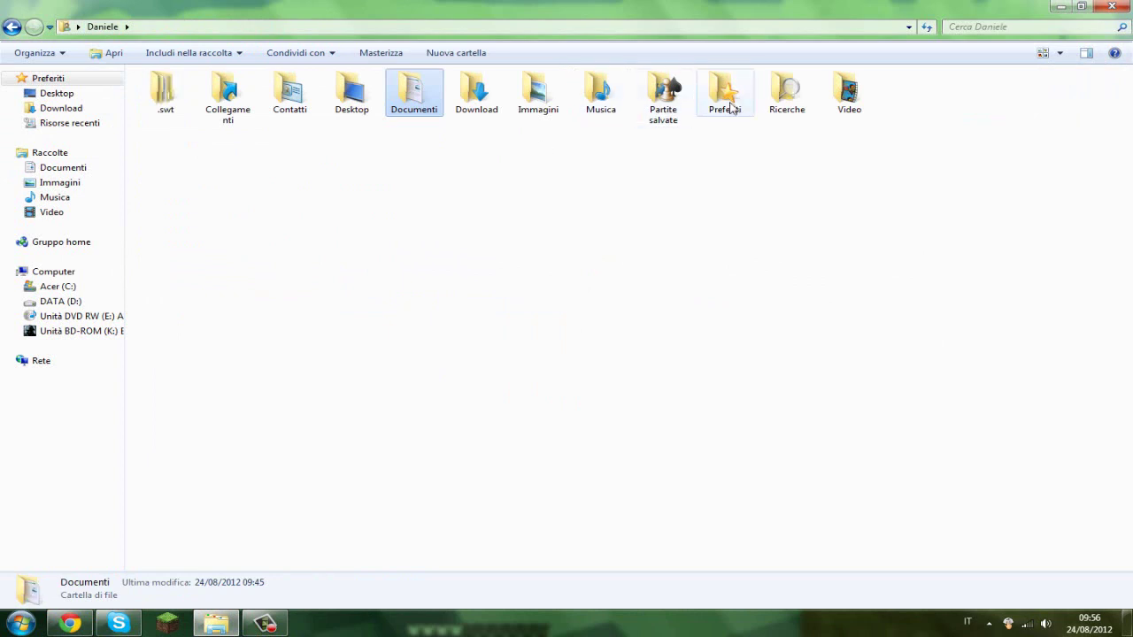
{"action": "double_click", "coordinate": [498, 99]}
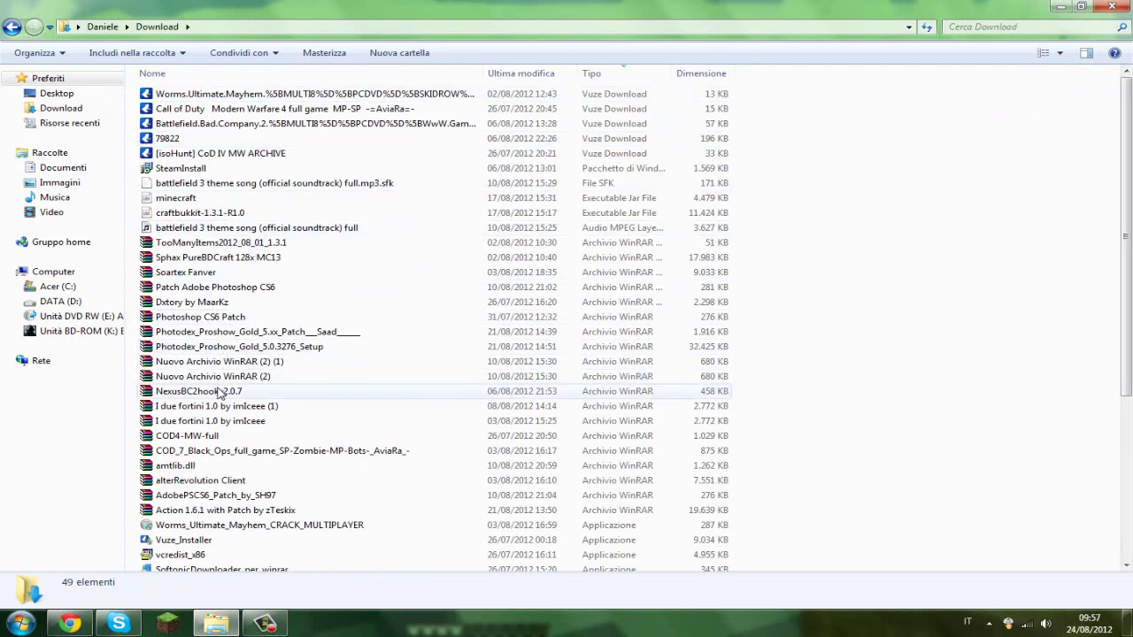
Run BFBC2_PC_Client_R11_795745_Patch from the Download folder and allow it past the security warning.
{"action": "scroll", "coordinate": [214, 420], "scroll_direction": "down", "scroll_amount": 2}
{"action": "scroll", "coordinate": [212, 434], "scroll_direction": "down", "scroll_amount": 2}
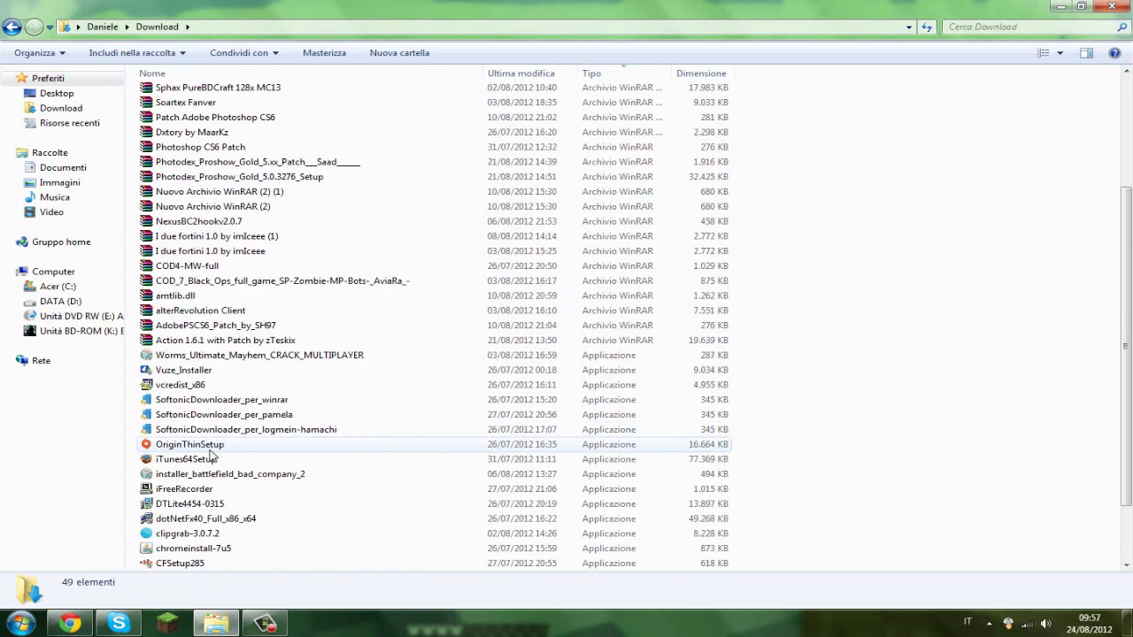
{"action": "scroll", "coordinate": [213, 509], "scroll_direction": "down", "scroll_amount": 1}
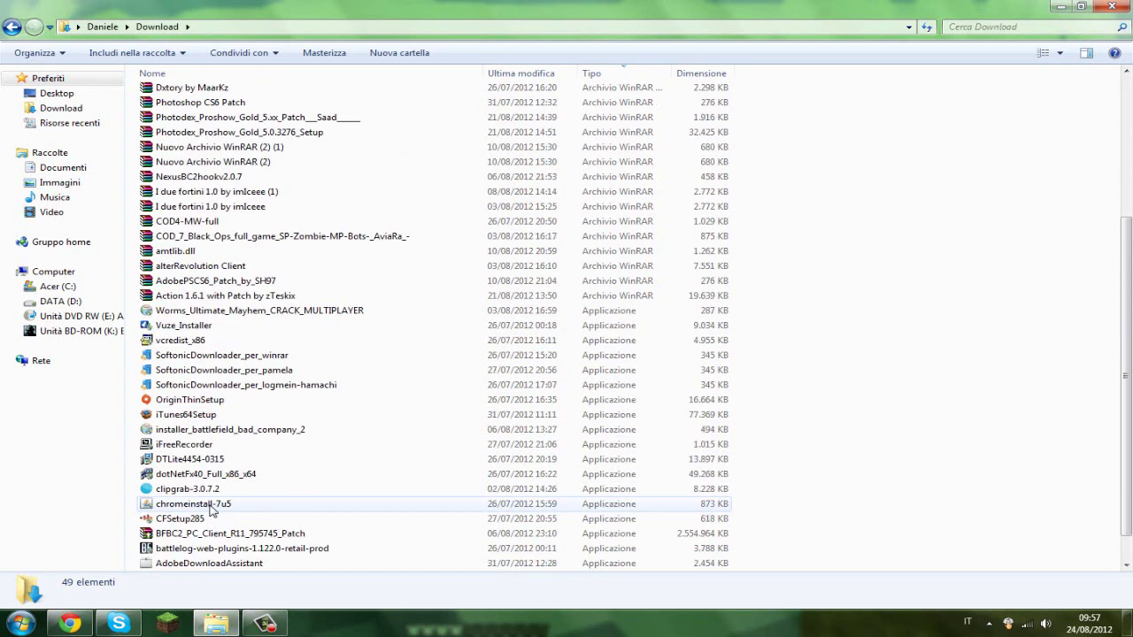
{"action": "left_click", "coordinate": [229, 535]}
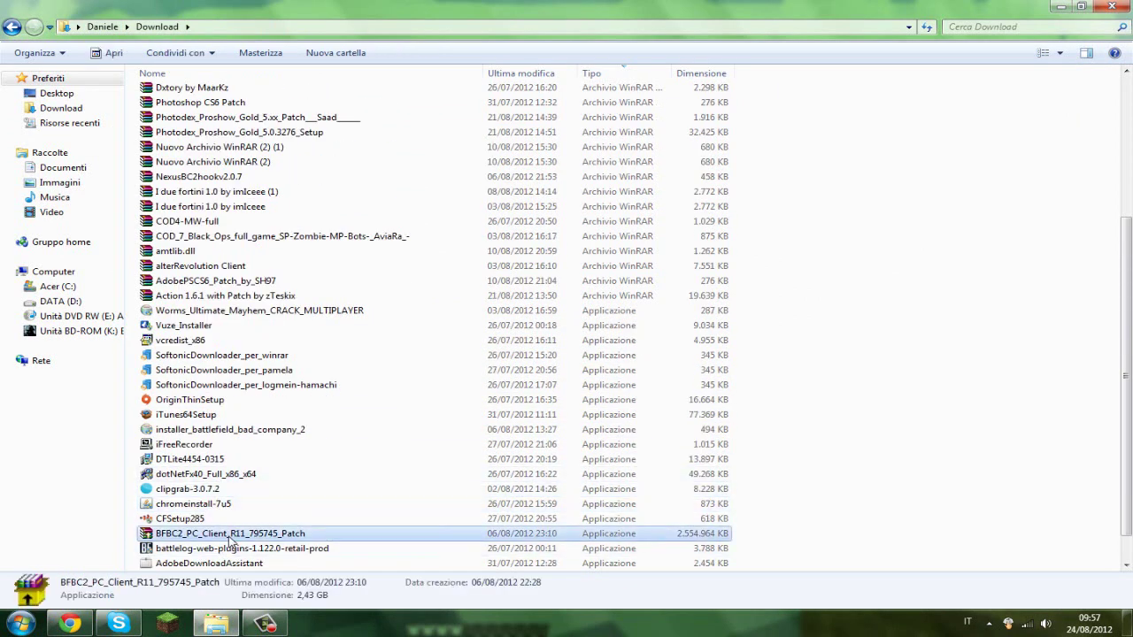
{"action": "left_click", "coordinate": [606, 326]}
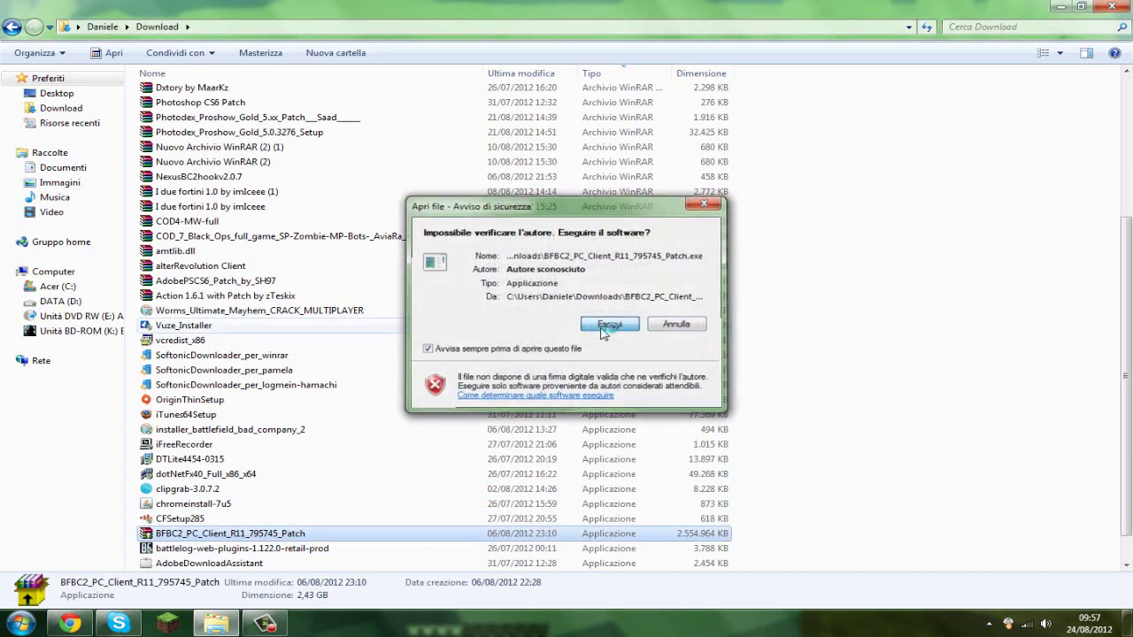
{"action": "scroll", "coordinate": [1015, 393], "scroll_direction": "down", "scroll_amount": 1}
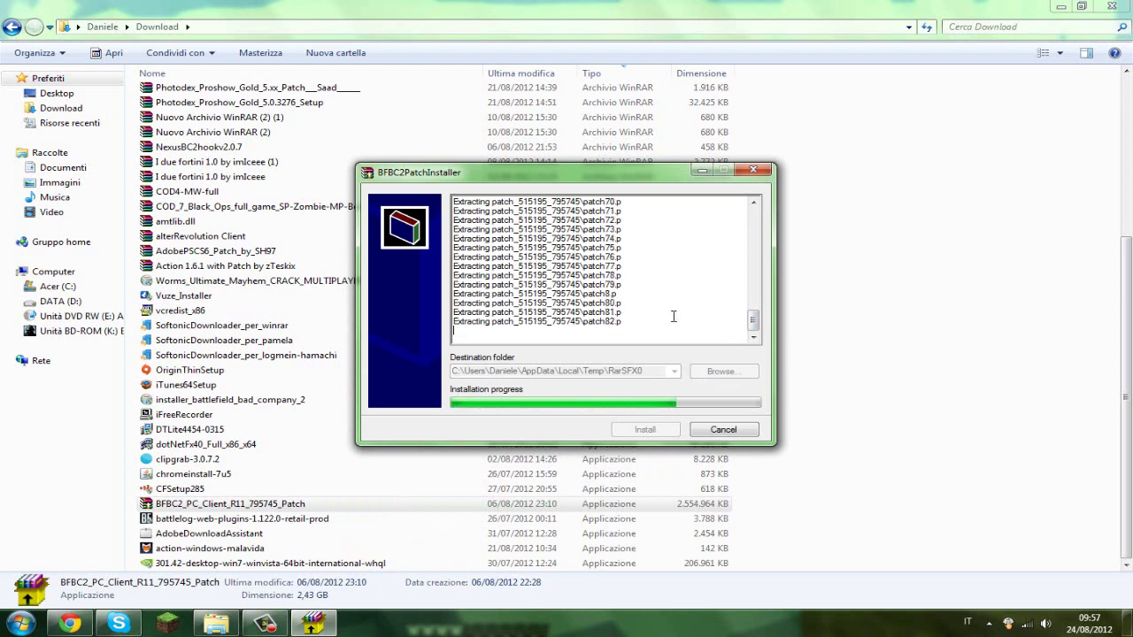
Agree to update Battlefield: Bad Company 2 to the latest version, 795745, in the update program.
{"action": "left_click_drag", "start_coordinate": [726, 335], "coordinate": [525, 276]}
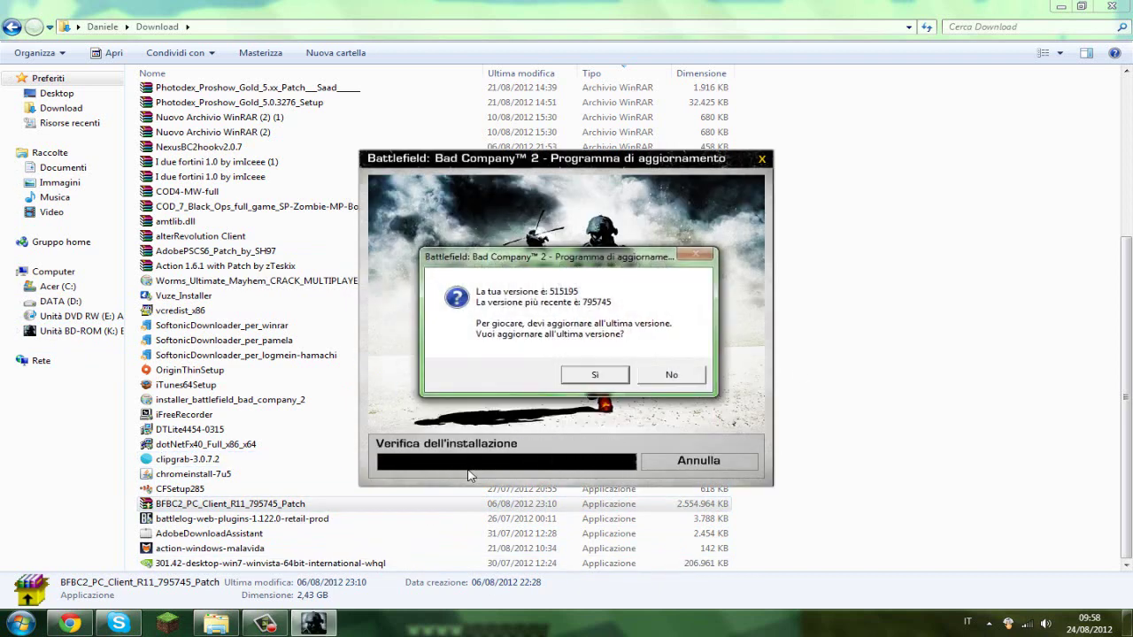
{"action": "left_click", "coordinate": [595, 376]}
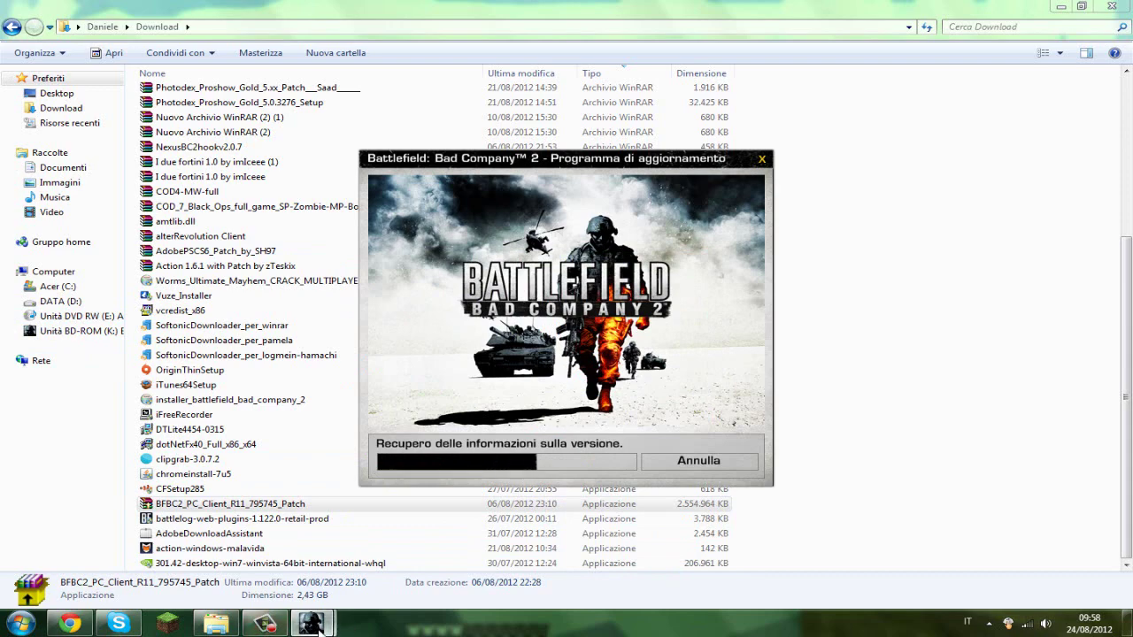
{"action": "mouse_move", "coordinate": [319, 630]}
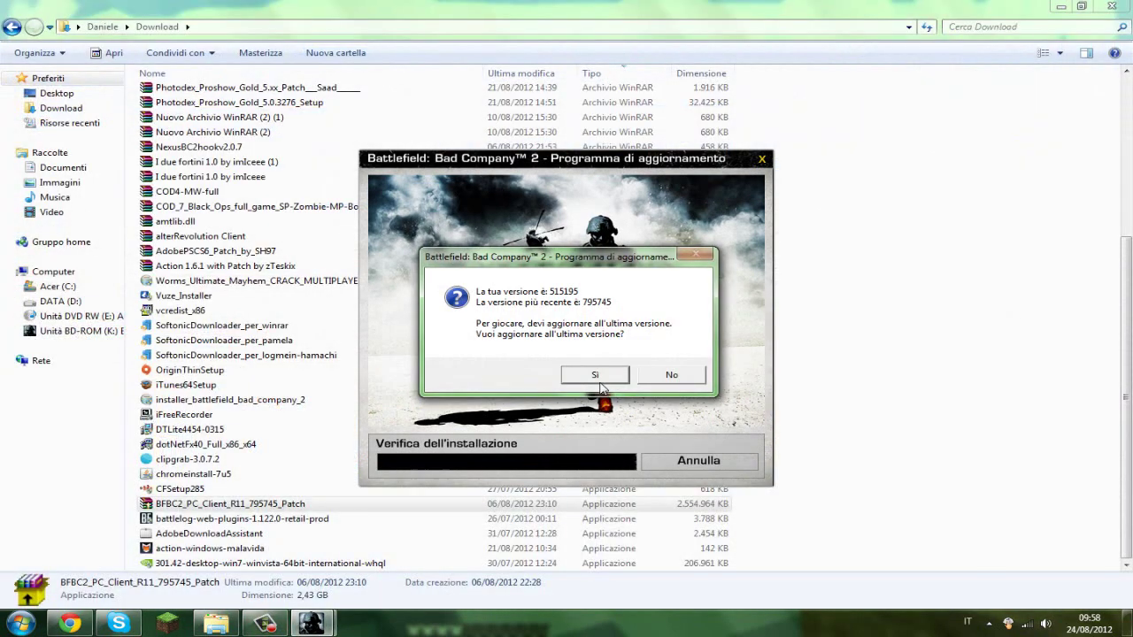
{"action": "left_click", "coordinate": [595, 374]}
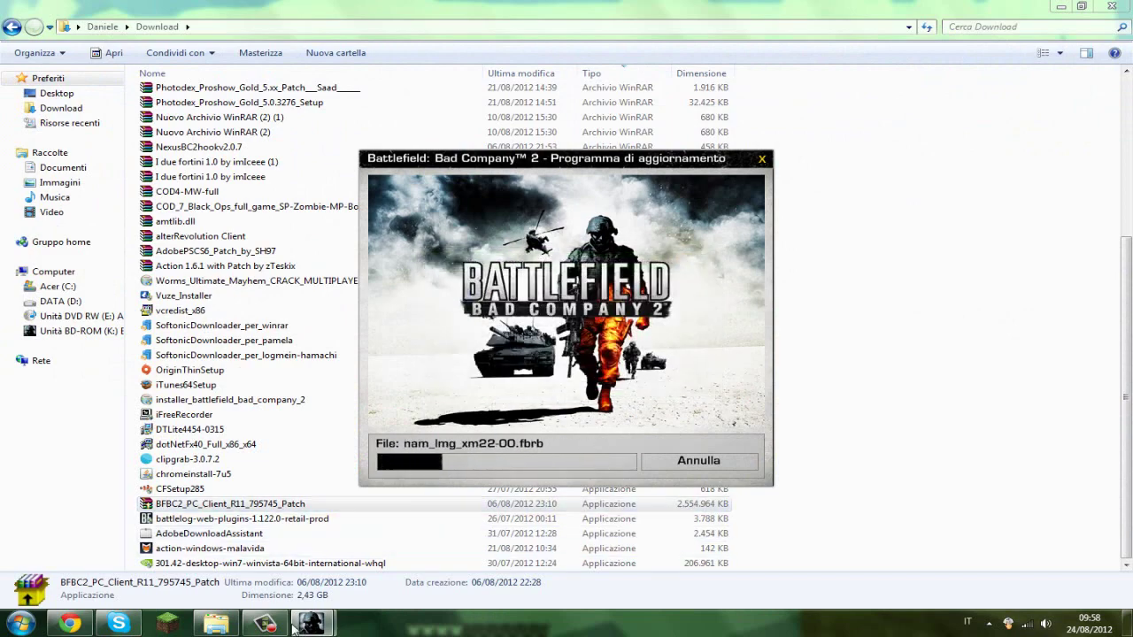
{"action": "mouse_move", "coordinate": [310, 624]}
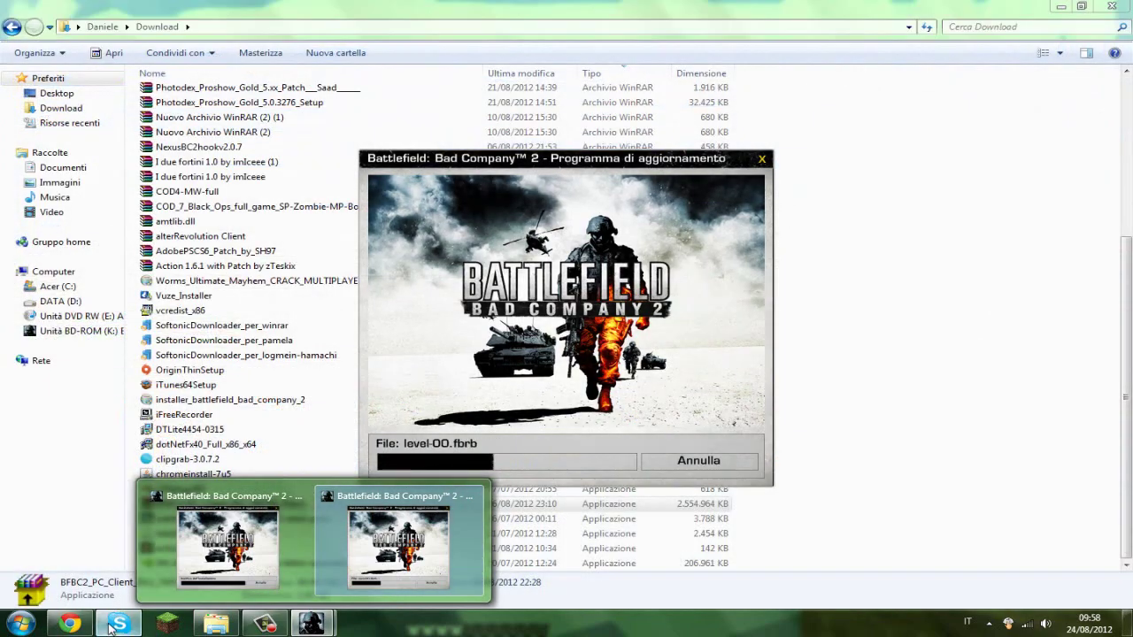
{"action": "left_click", "coordinate": [113, 625]}
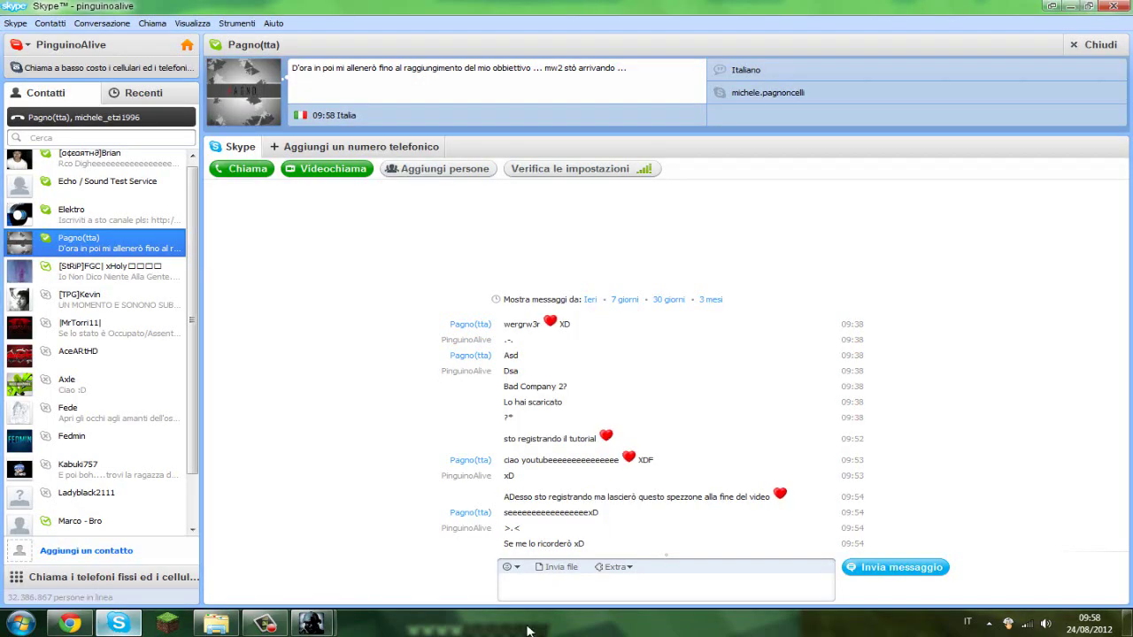
{"action": "left_click", "coordinate": [118, 624]}
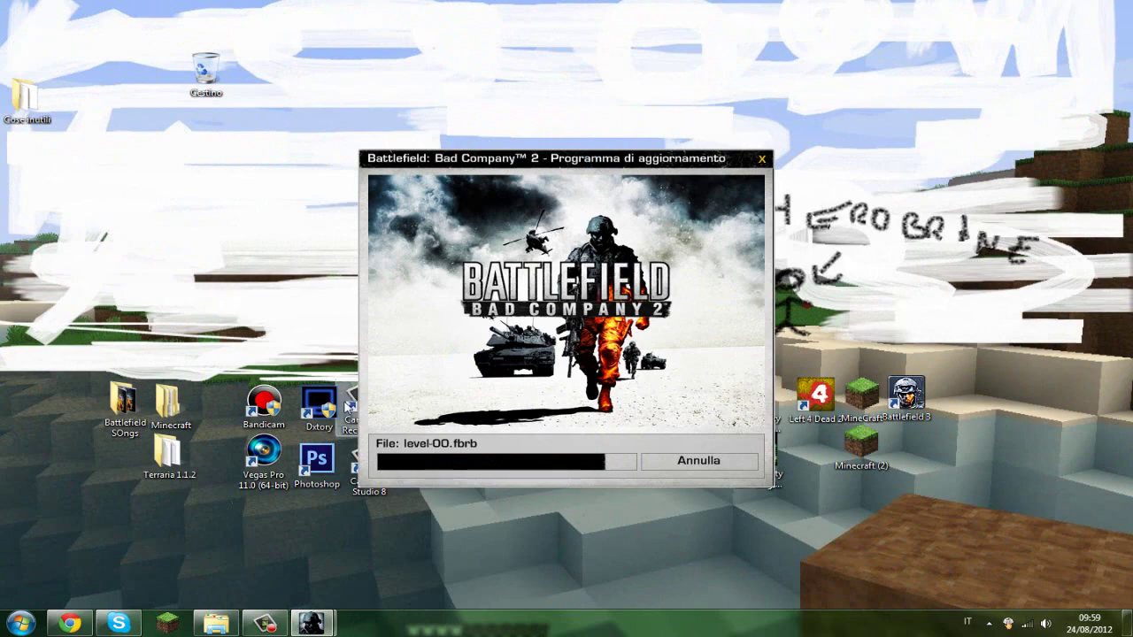
Switch to Chrome's Battlefield Emulator page and look through its welcome text and Client Problems answers.
{"action": "left_click", "coordinate": [55, 625]}
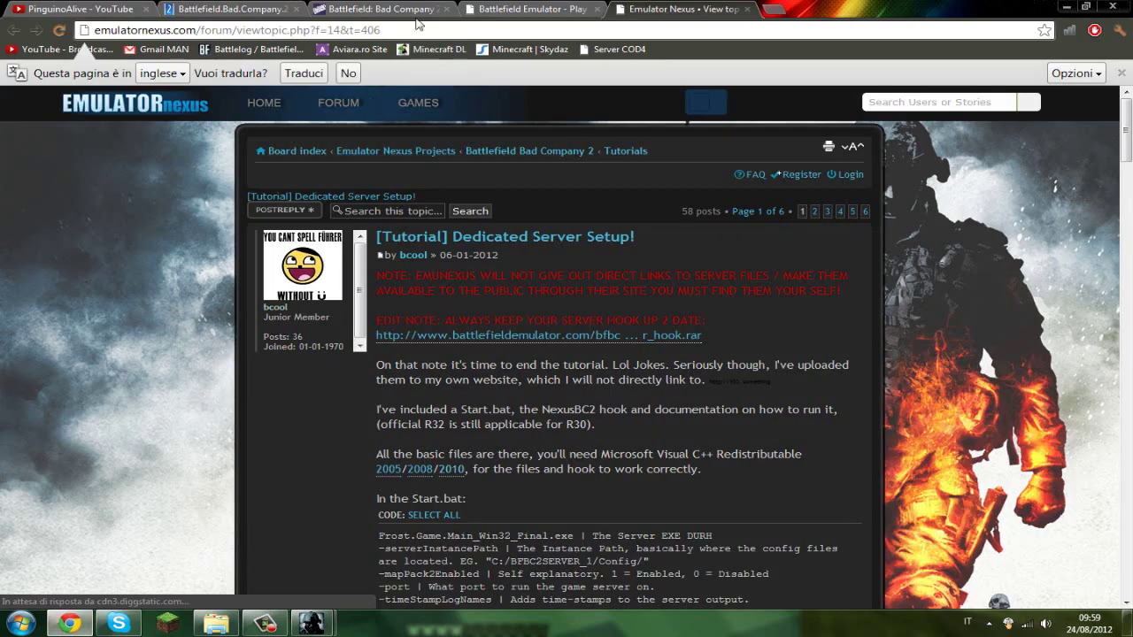
{"action": "left_click", "coordinate": [556, 9]}
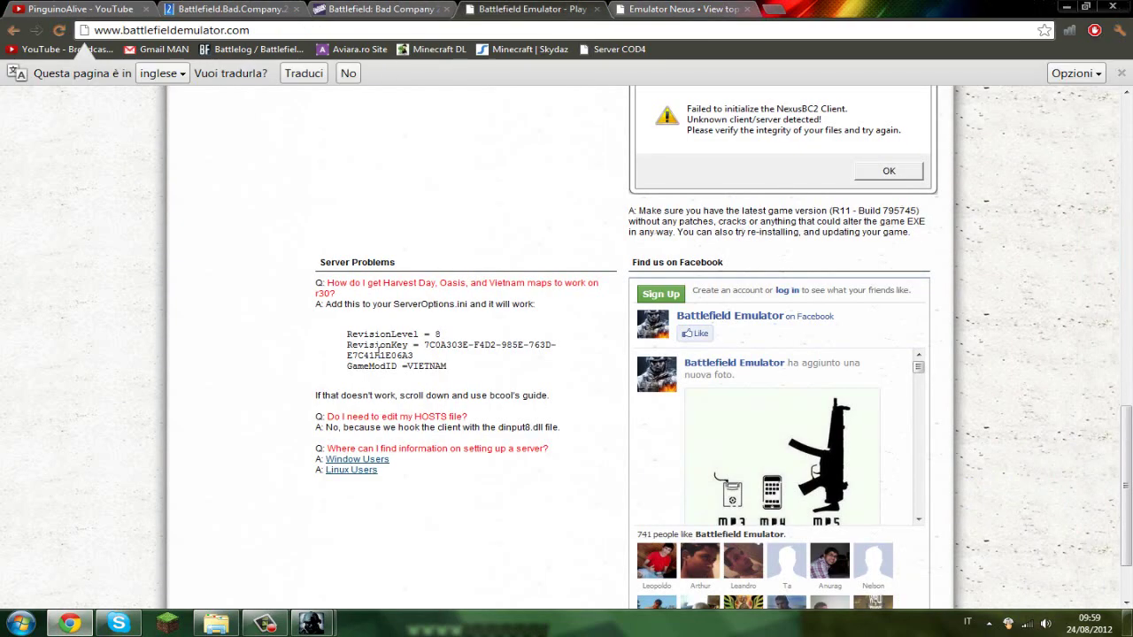
{"action": "scroll", "coordinate": [379, 351], "scroll_direction": "up", "scroll_amount": 10}
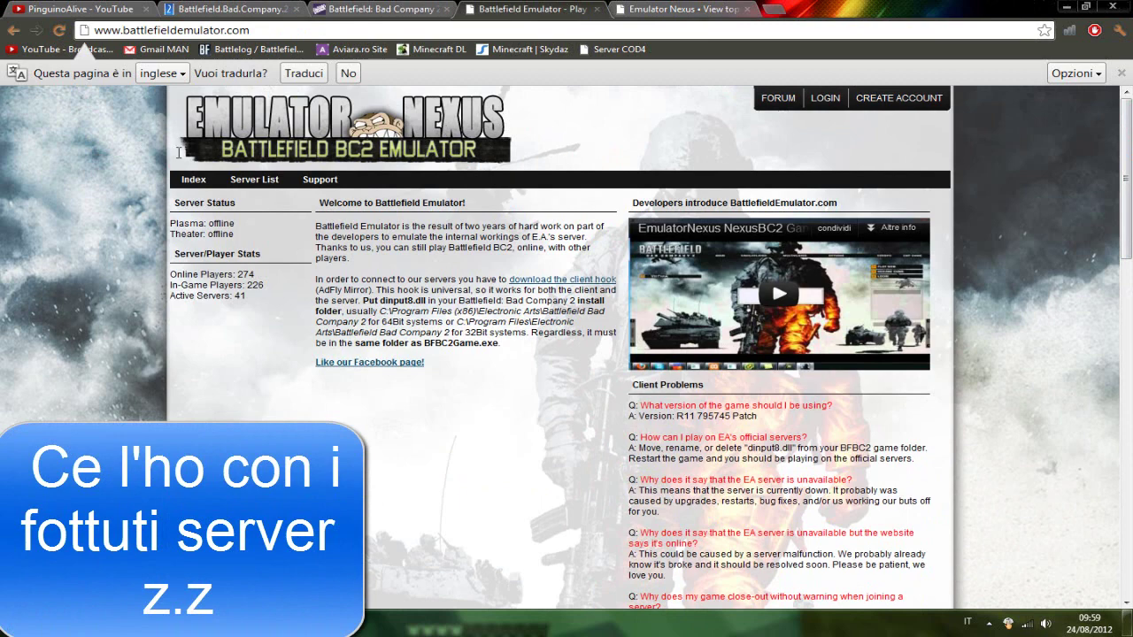
{"action": "scroll", "coordinate": [527, 298], "scroll_direction": "down", "scroll_amount": 3}
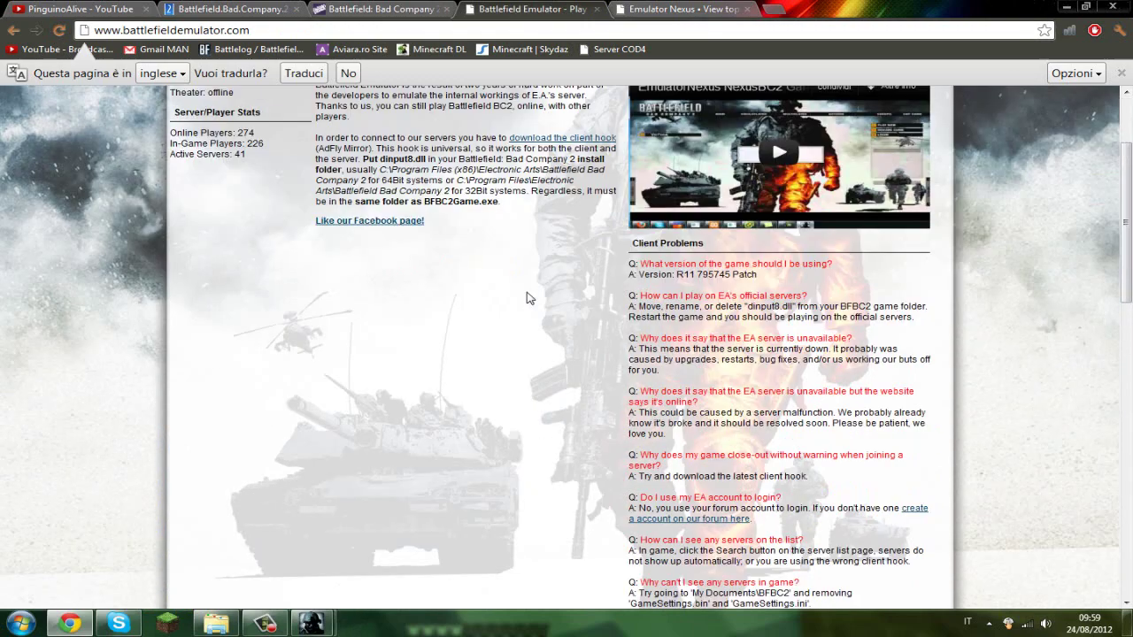
{"action": "scroll", "coordinate": [527, 299], "scroll_direction": "up", "scroll_amount": 3}
{"action": "left_click", "coordinate": [1128, 266]}
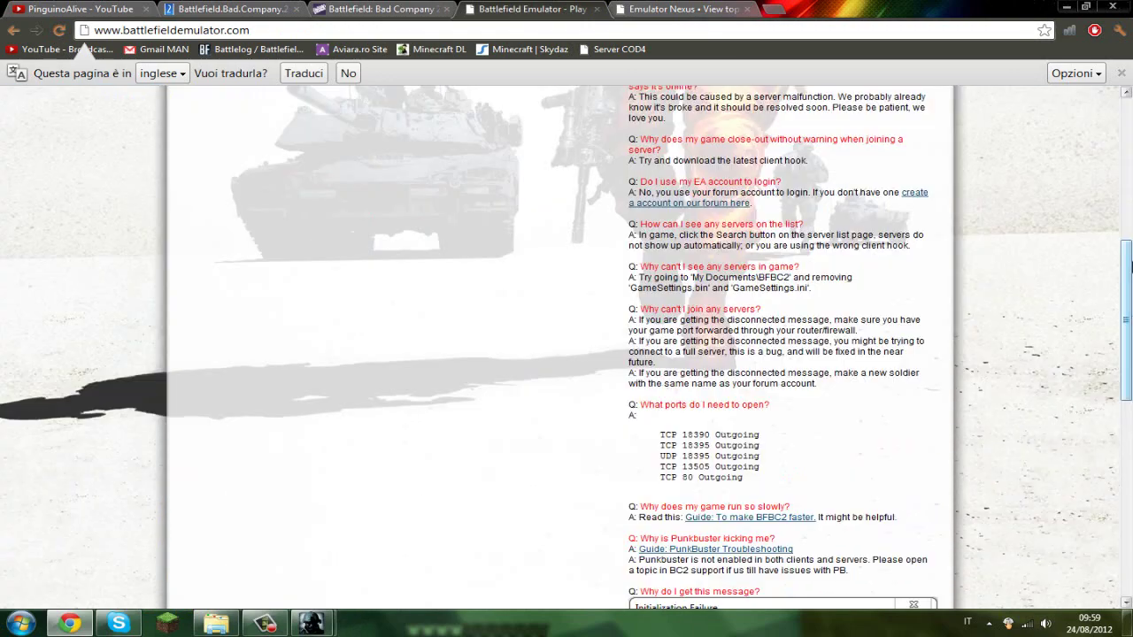
{"action": "scroll", "coordinate": [630, 134], "scroll_direction": "up", "scroll_amount": 7}
{"action": "scroll", "coordinate": [630, 134], "scroll_direction": "down", "scroll_amount": 3}
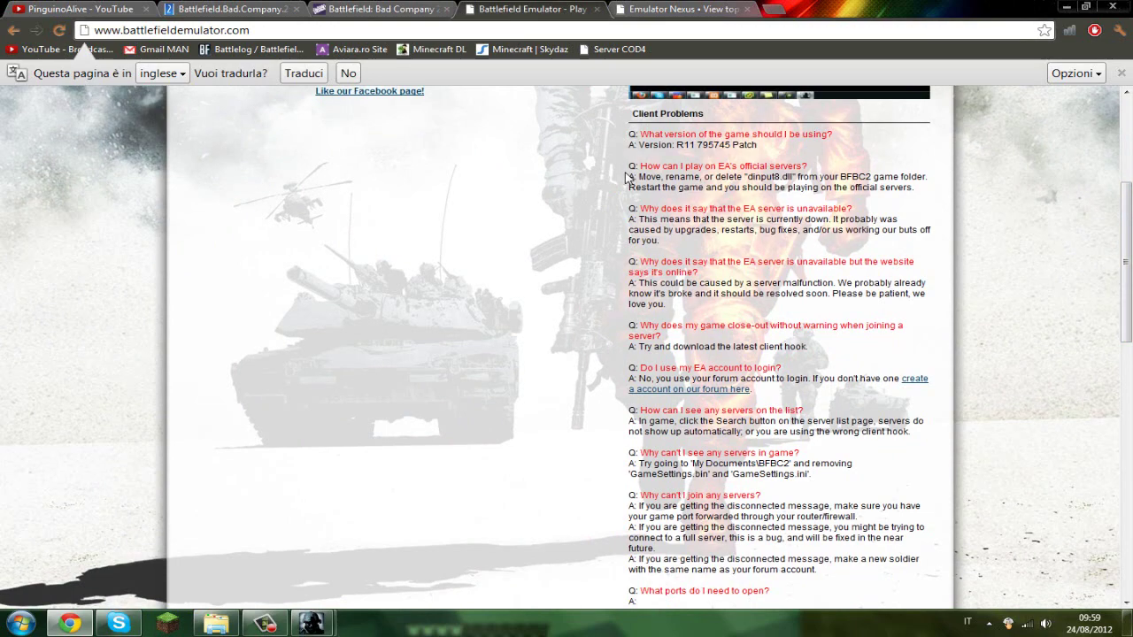
{"action": "scroll", "coordinate": [857, 170], "scroll_direction": "down", "scroll_amount": 5}
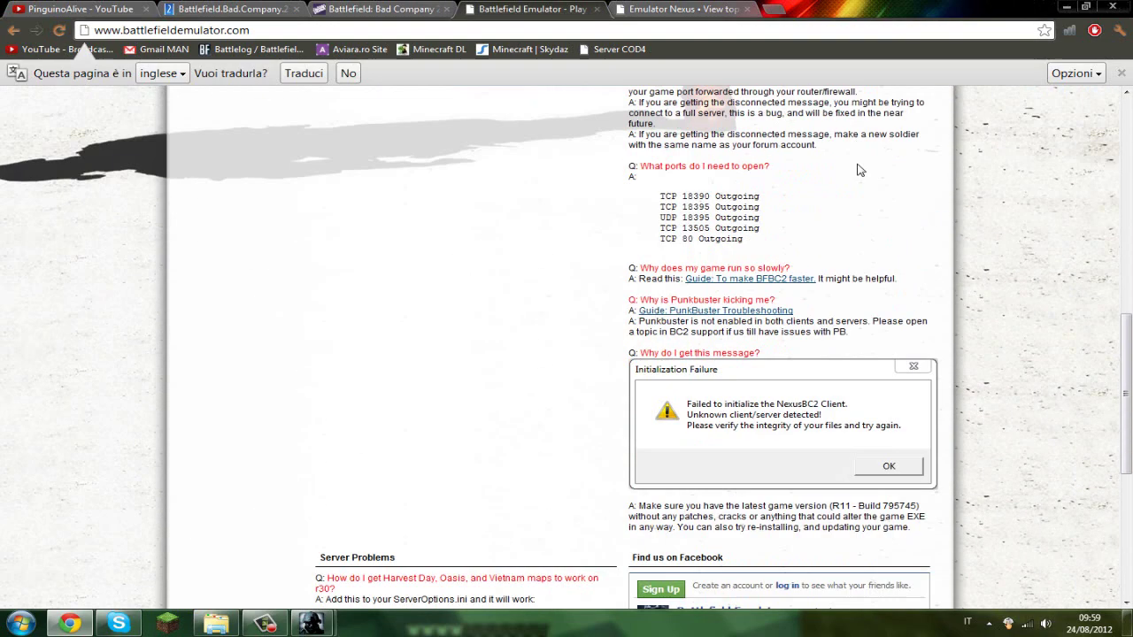
Examine the Initialization Failure message and the answers on joining servers and opening ports in the Client Problems section.
{"action": "triple_click", "coordinate": [670, 380]}
{"action": "left_click", "coordinate": [767, 432]}
{"action": "triple_click", "coordinate": [873, 440]}
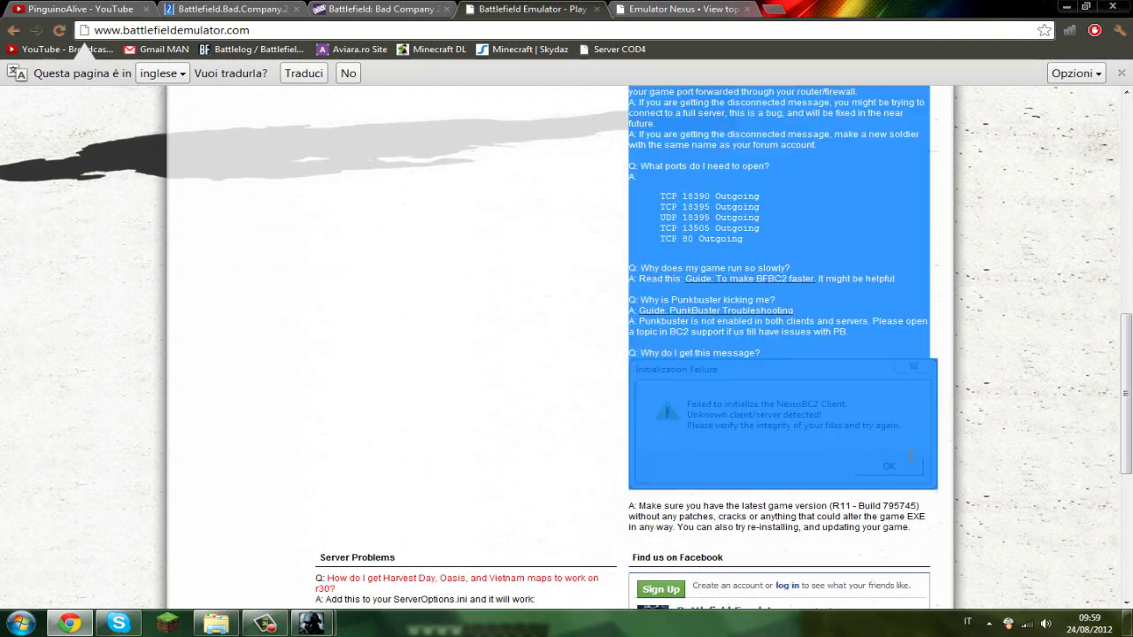
{"action": "left_click", "coordinate": [843, 418]}
{"action": "left_click_drag", "start_coordinate": [1128, 364], "coordinate": [1124, 308]}
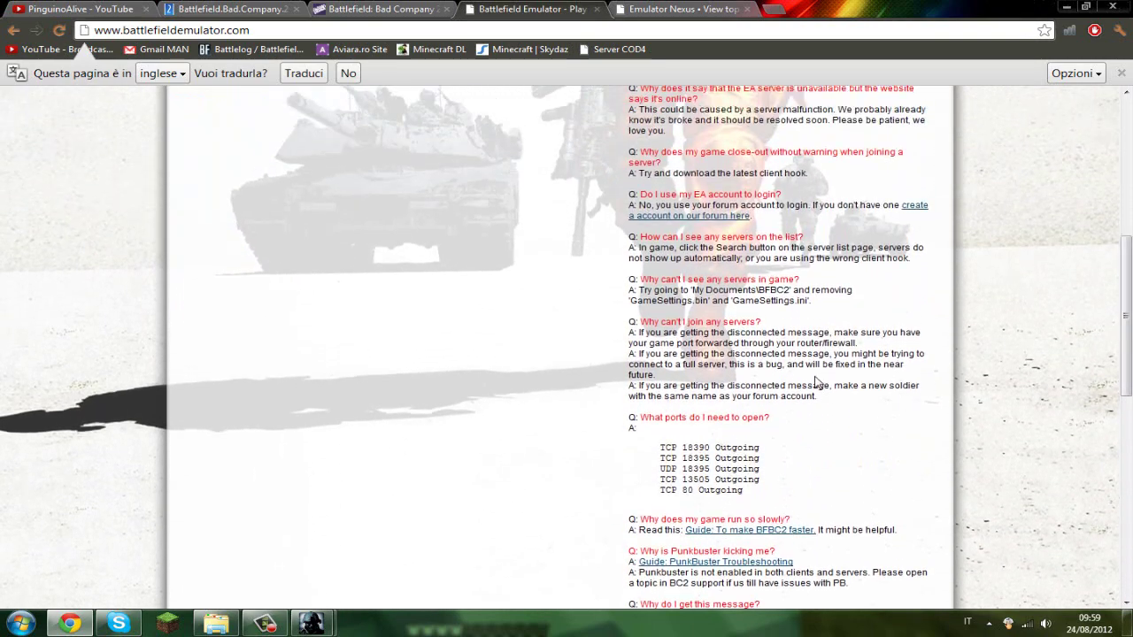
{"action": "scroll", "coordinate": [644, 334], "scroll_direction": "up", "scroll_amount": 2}
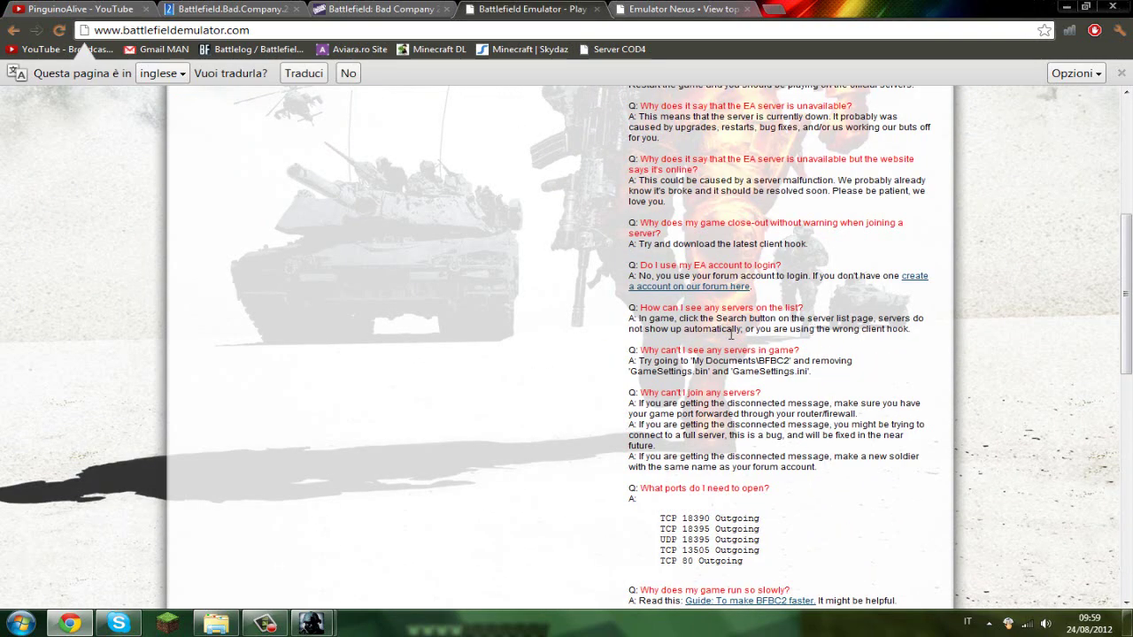
{"action": "scroll", "coordinate": [687, 332], "scroll_direction": "up", "scroll_amount": 2}
{"action": "scroll", "coordinate": [700, 363], "scroll_direction": "down", "scroll_amount": 10}
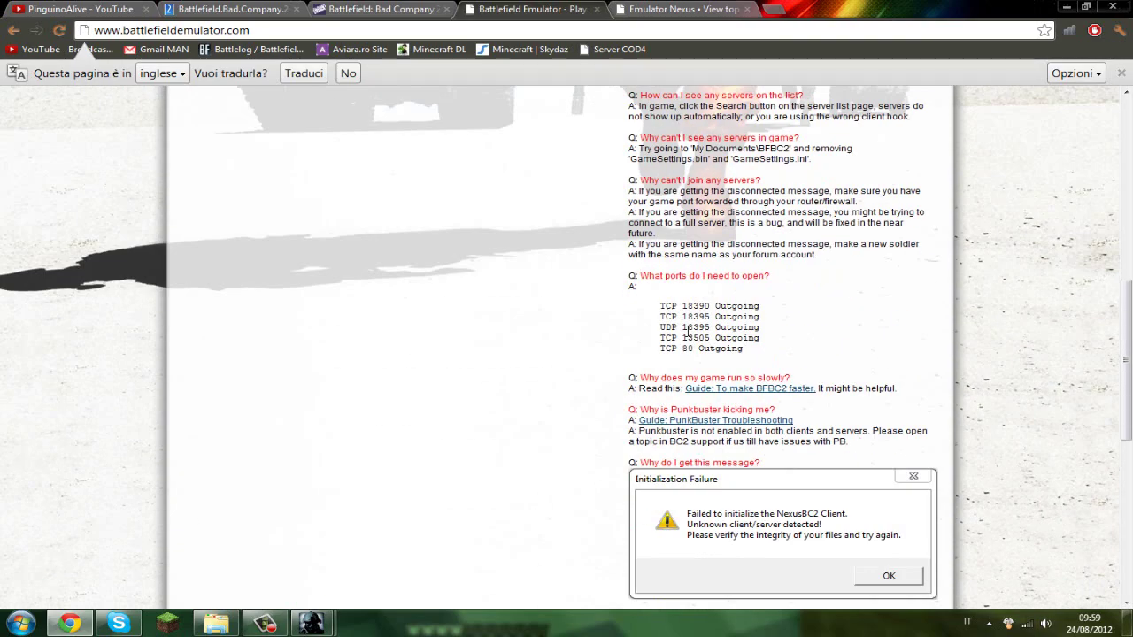
{"action": "left_click_drag", "start_coordinate": [708, 396], "coordinate": [708, 396]}
Examine the dinput8.dll client hook instructions and the Plasma and Theater entries under Server Status.
{"action": "scroll", "coordinate": [708, 396], "scroll_direction": "up", "scroll_amount": 10}
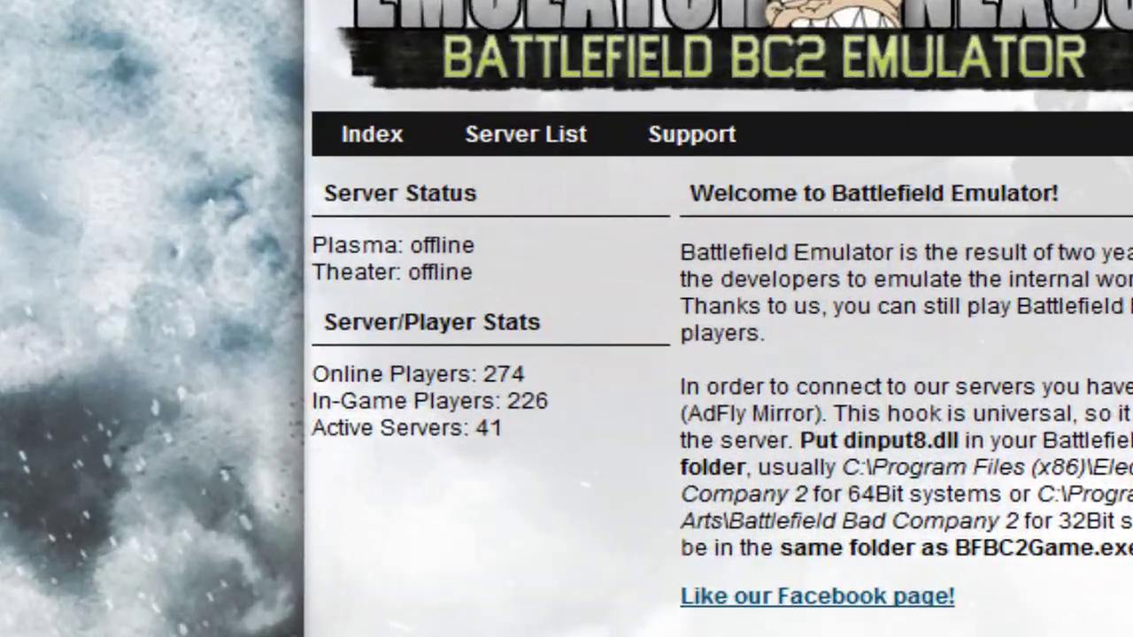
{"action": "left_click_drag", "start_coordinate": [1124, 550], "coordinate": [719, 440]}
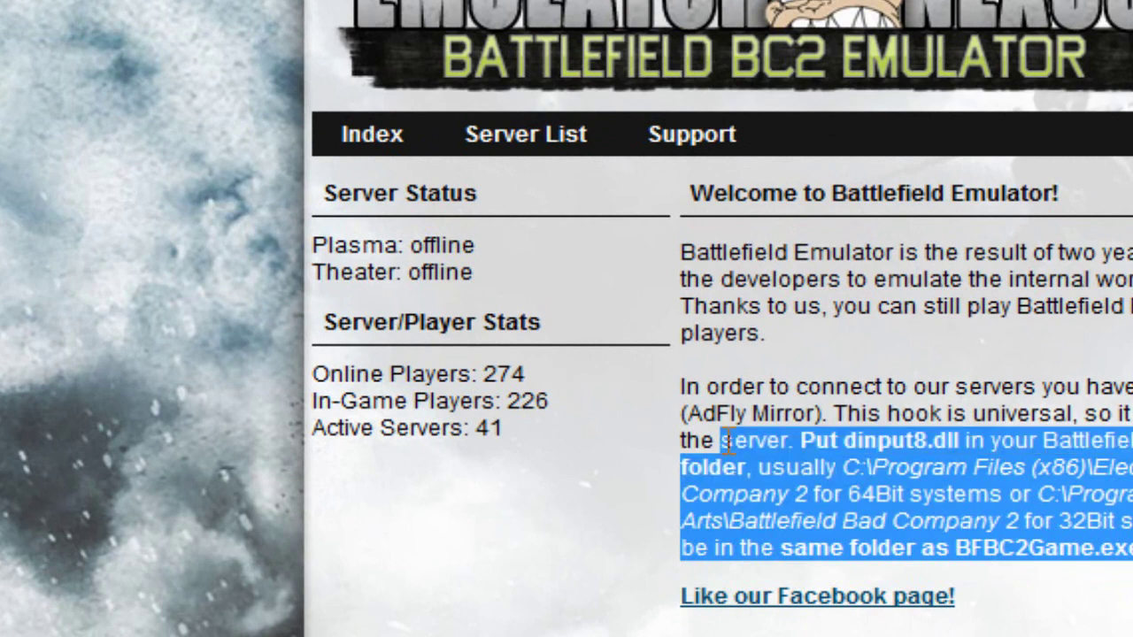
{"action": "left_click", "coordinate": [716, 414]}
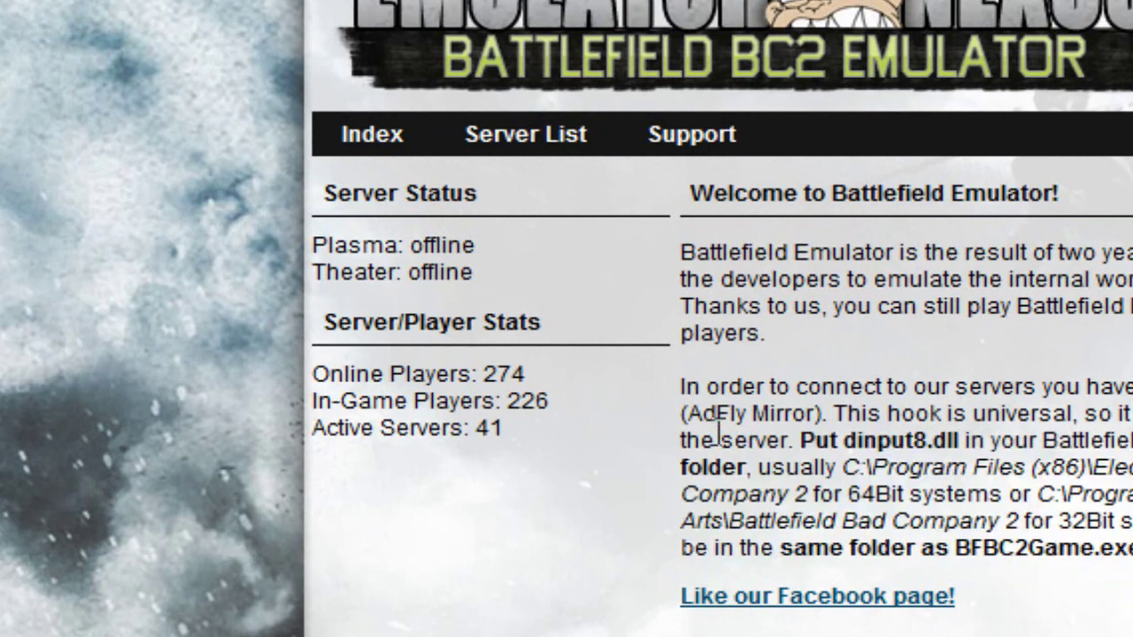
{"action": "mouse_move", "coordinate": [336, 177]}
{"action": "left_mouse_down"}
{"action": "mouse_move", "coordinate": [380, 182]}
{"action": "mouse_move", "coordinate": [324, 185]}
{"action": "left_mouse_up"}
{"action": "double_click", "coordinate": [324, 185]}
{"action": "left_click", "coordinate": [400, 237]}
{"action": "left_click_drag", "start_coordinate": [404, 241], "coordinate": [490, 272]}
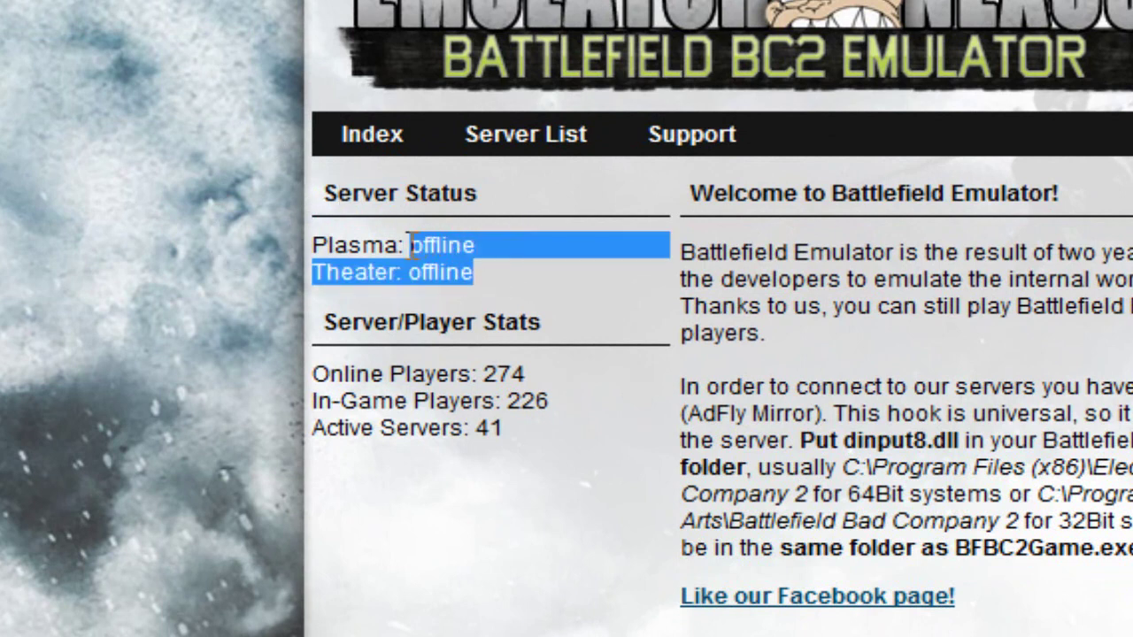
Examine the Plasma and Theater server states and the Server/Player Stats on the Battlefield Emulator page.
{"action": "double_click", "coordinate": [441, 245]}
{"action": "double_click", "coordinate": [440, 271]}
{"action": "left_click", "coordinate": [431, 238]}
{"action": "double_click", "coordinate": [440, 248]}
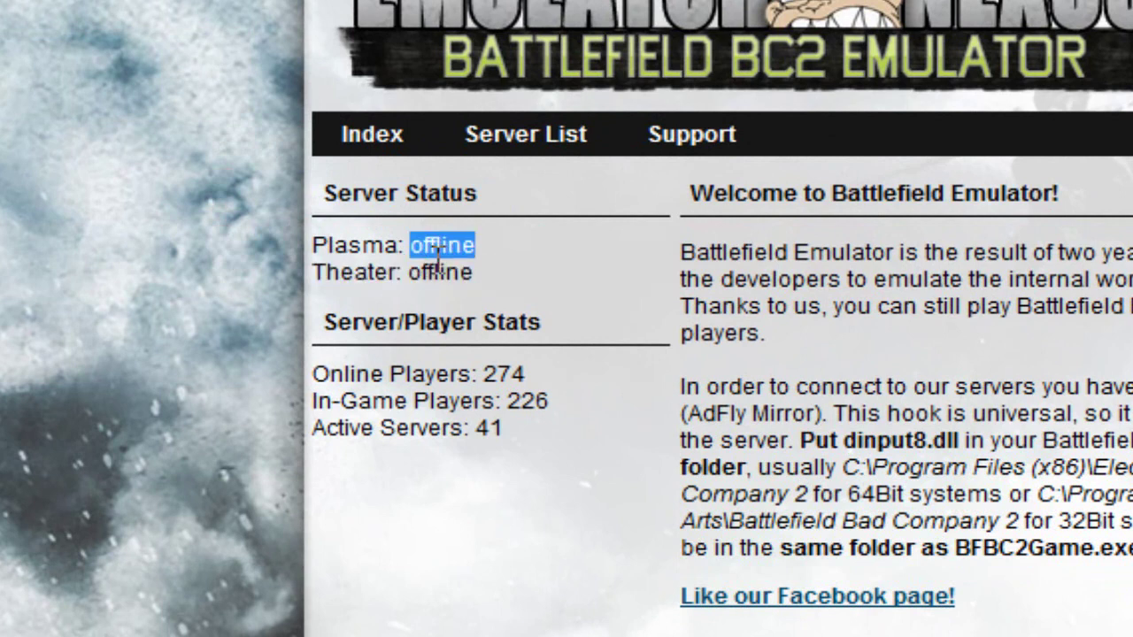
{"action": "left_click", "coordinate": [437, 255]}
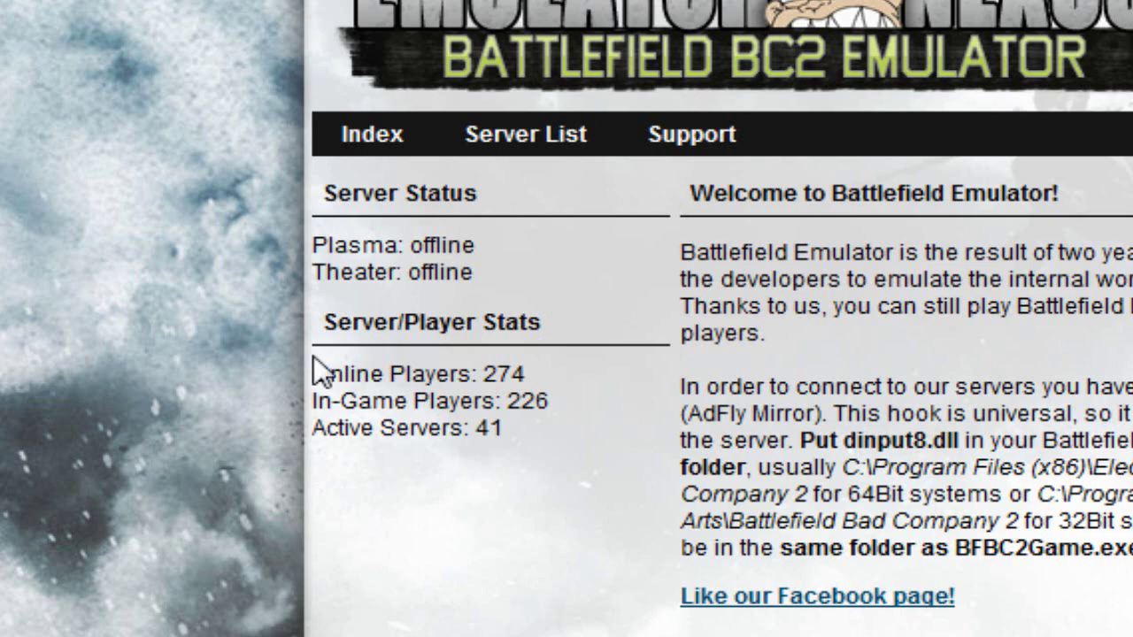
{"action": "left_click_drag", "start_coordinate": [407, 246], "coordinate": [499, 313]}
{"action": "left_click", "coordinate": [571, 527]}
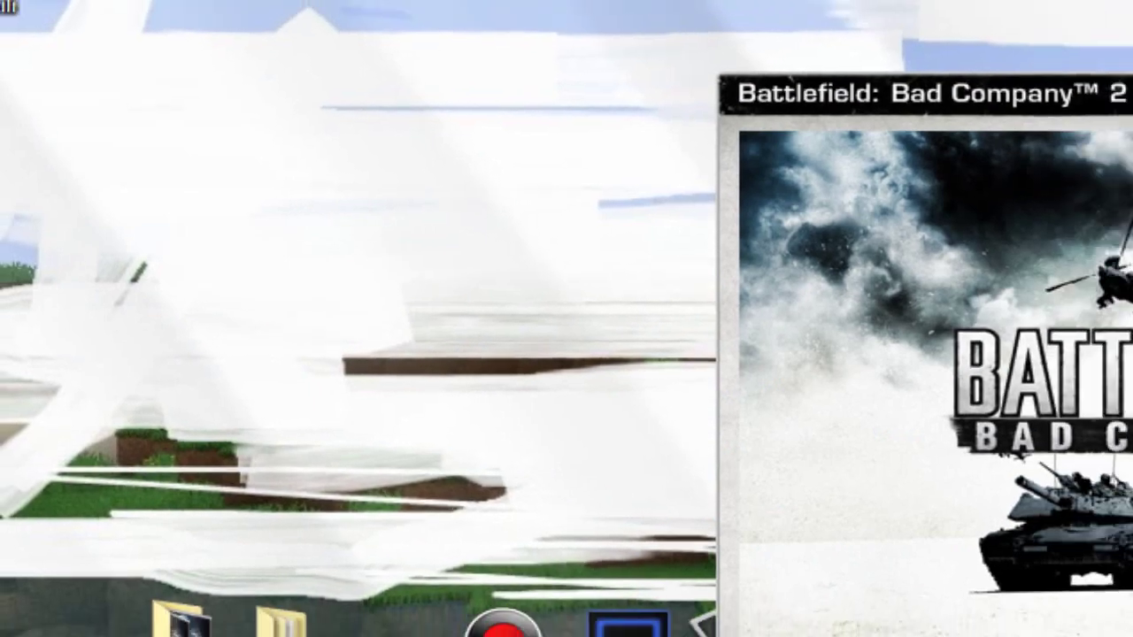
Check the game updater's progress and look through the patch, 2shared torrent and YouTube pages in Chrome.
{"action": "mouse_move", "coordinate": [310, 625]}
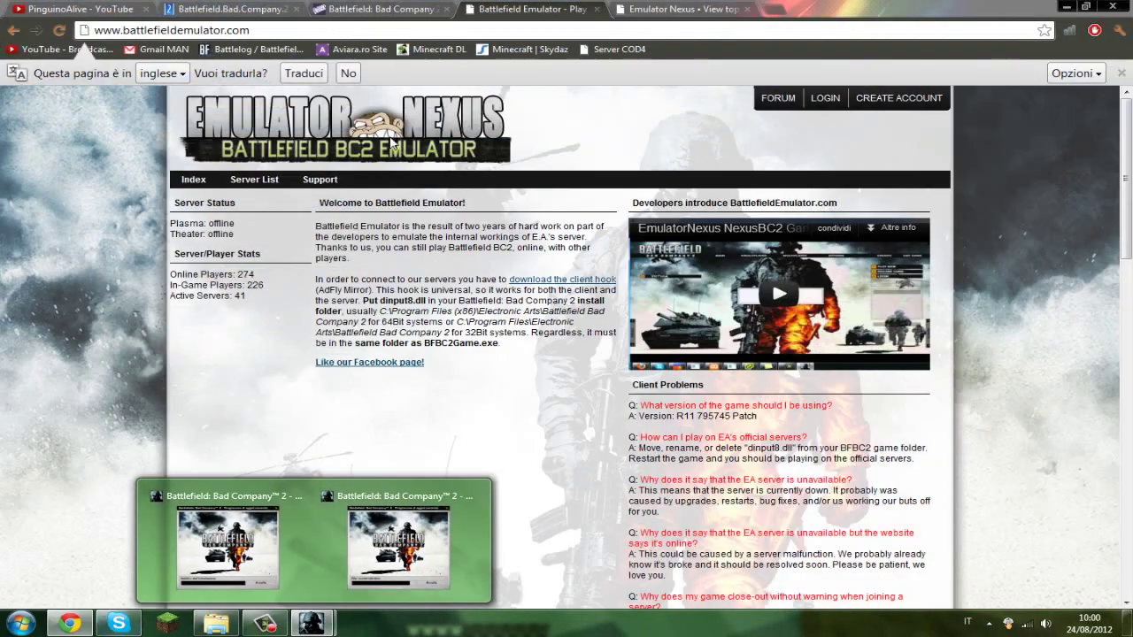
{"action": "left_click", "coordinate": [387, 7]}
{"action": "left_click", "coordinate": [256, 8]}
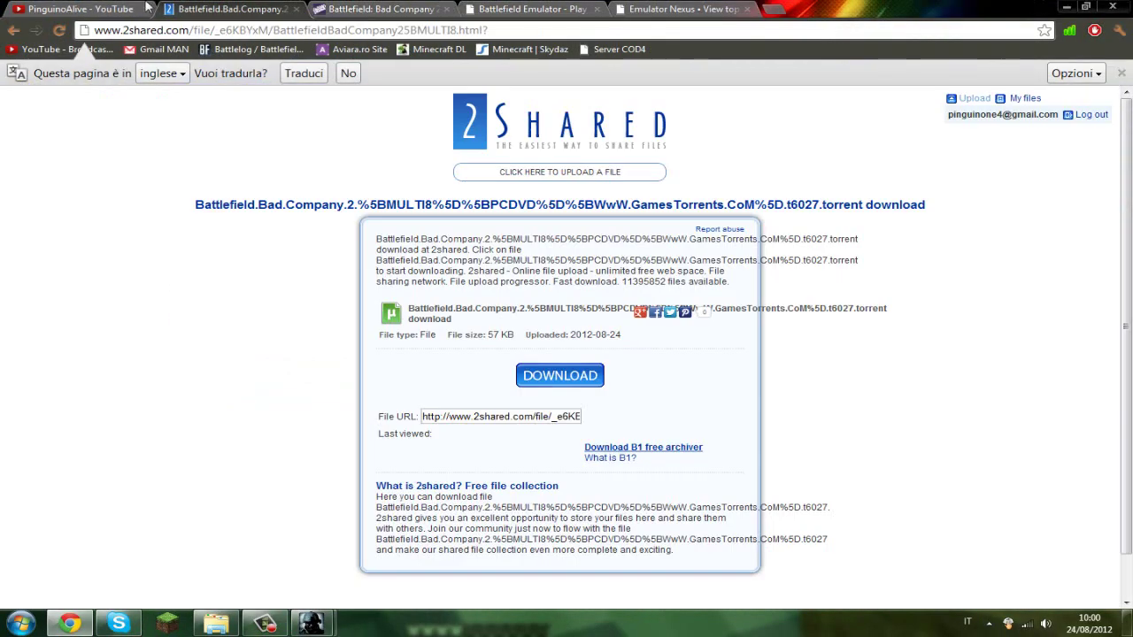
{"action": "left_click", "coordinate": [133, 8]}
{"action": "scroll", "coordinate": [448, 374], "scroll_direction": "down", "scroll_amount": 4}
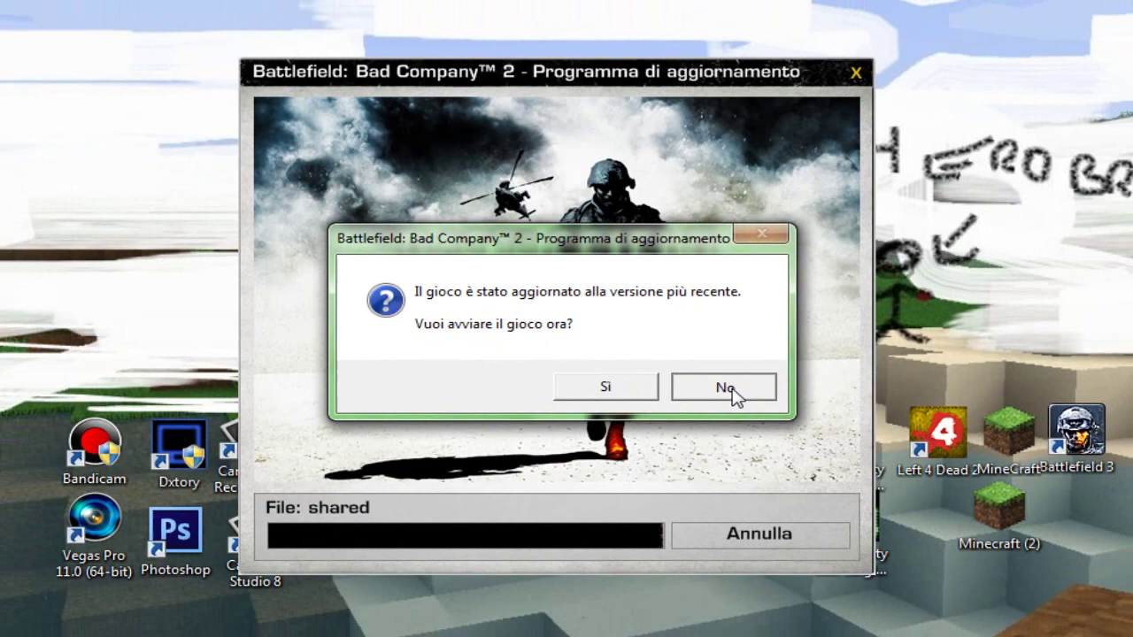
Decline to launch the updated game, and open the NexusBC2hookv2.0.7 archive from the Download folder in WinRAR.
{"action": "left_click", "coordinate": [751, 403]}
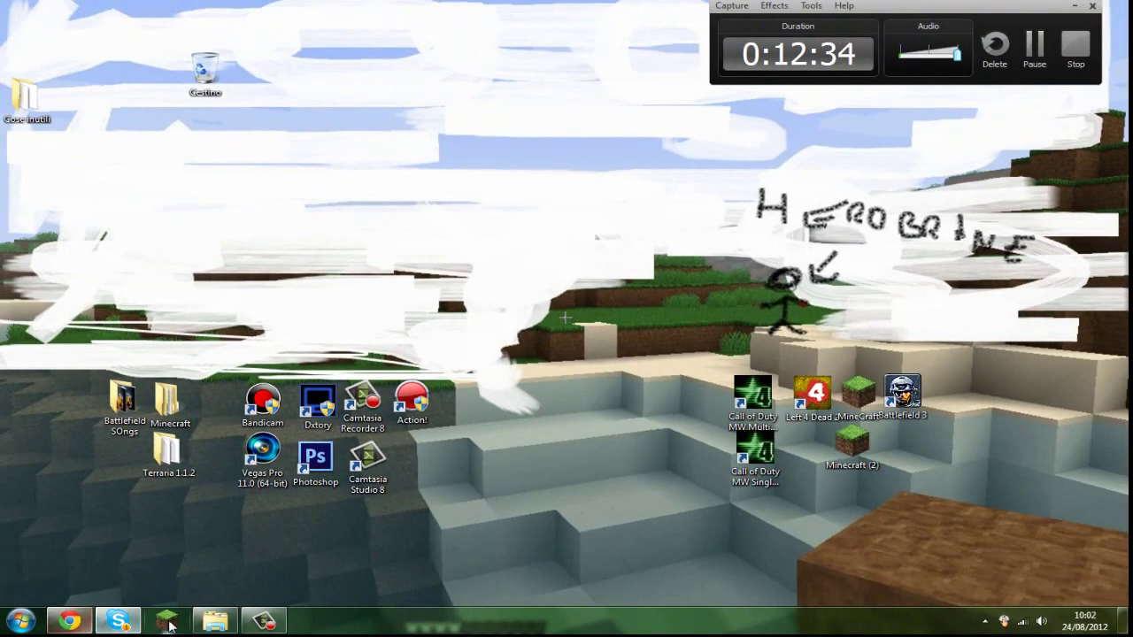
{"action": "left_click", "coordinate": [216, 622]}
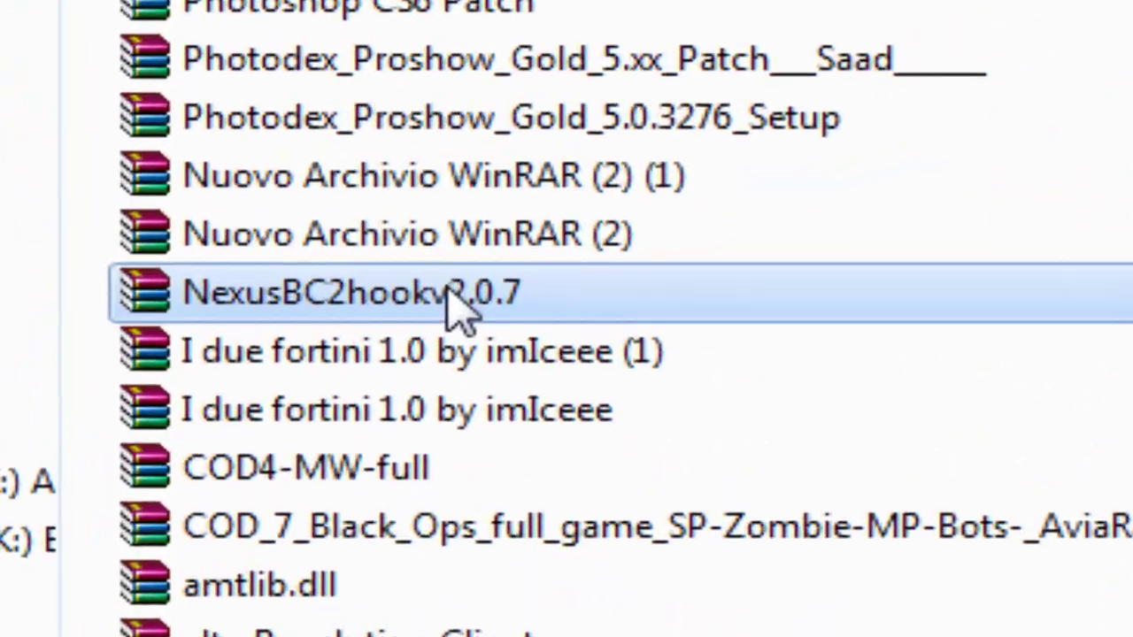
{"action": "left_click", "coordinate": [232, 222]}
{"action": "double_click", "coordinate": [403, 257]}
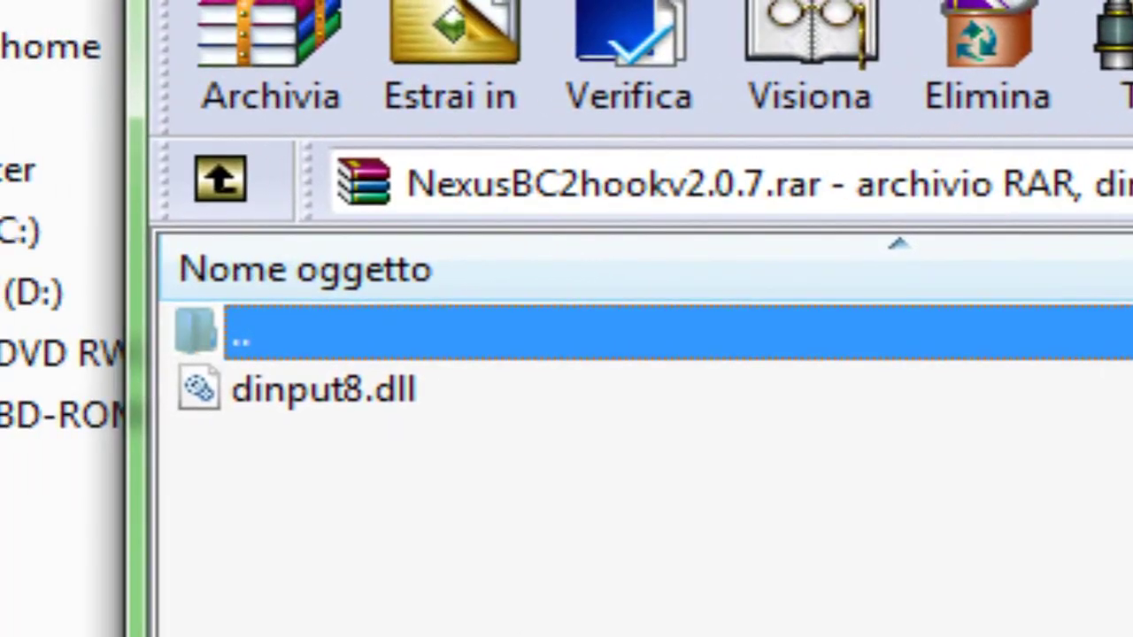
{"action": "left_click", "coordinate": [655, 387]}
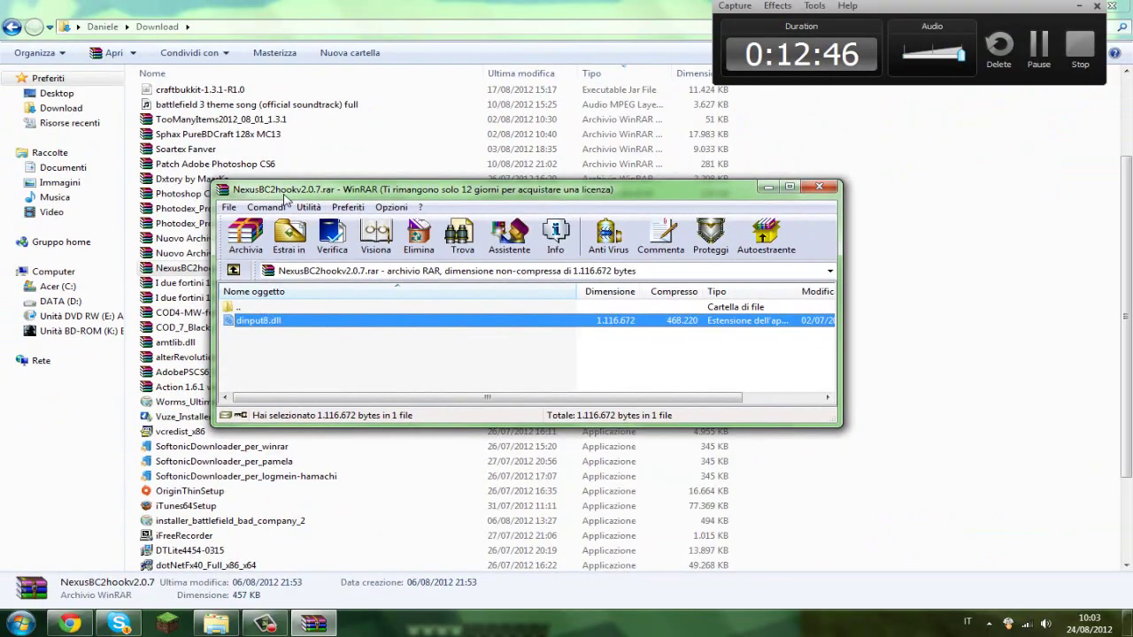
Minimize the screen recorder and the Download folder window, leaving the hook archive open.
{"action": "left_click_drag", "start_coordinate": [1056, 8], "coordinate": [1075, 42]}
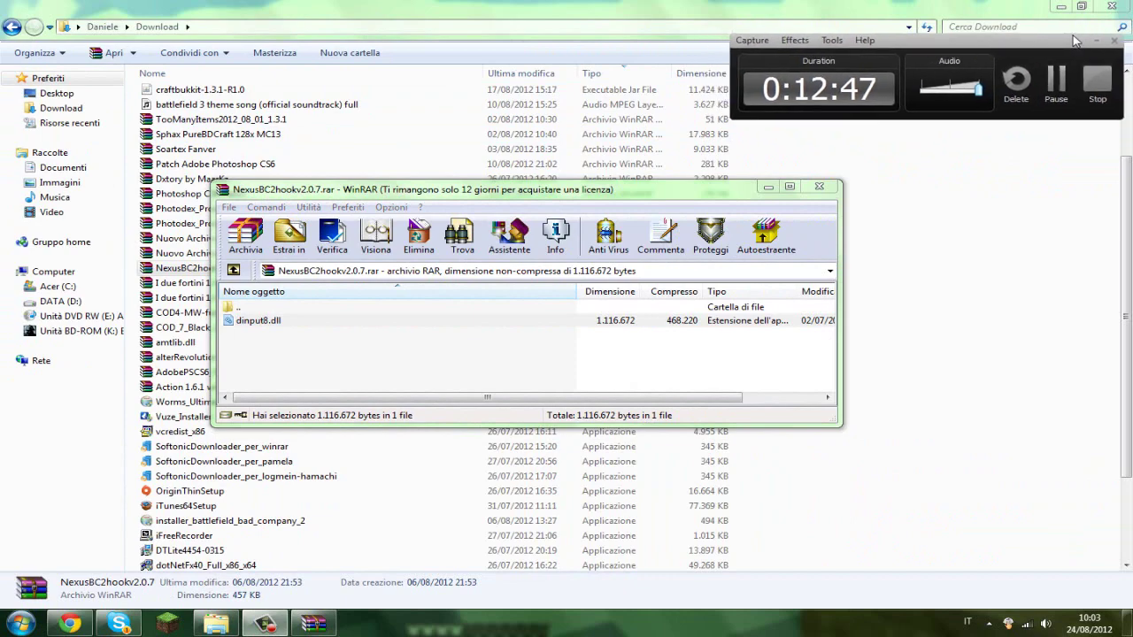
{"action": "left_click", "coordinate": [1096, 43]}
{"action": "left_click", "coordinate": [1061, 6]}
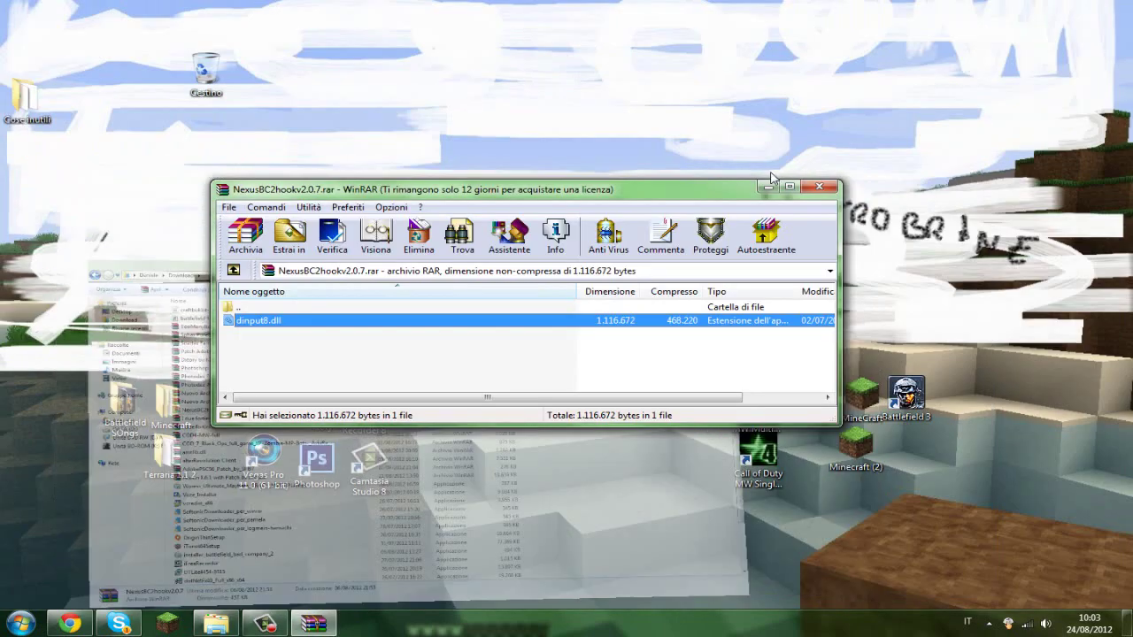
Open the Battlefield Bad Company 2 folder under Programmi (x86) > Electronic Arts on drive C.
{"action": "left_click", "coordinate": [20, 624]}
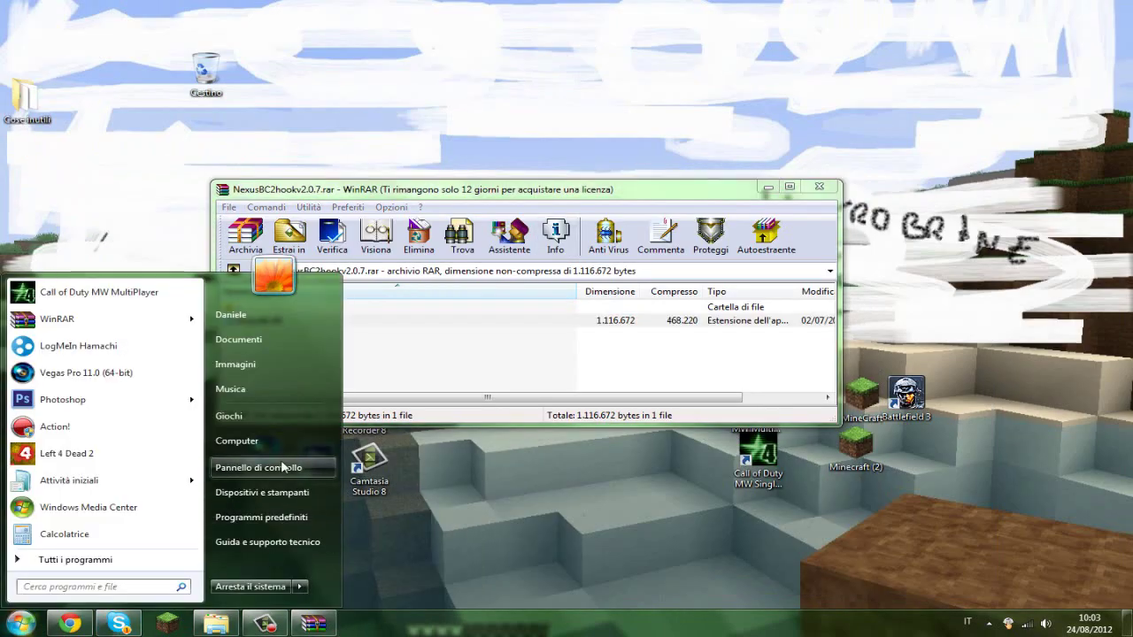
{"action": "left_click", "coordinate": [266, 436]}
{"action": "double_click", "coordinate": [668, 204]}
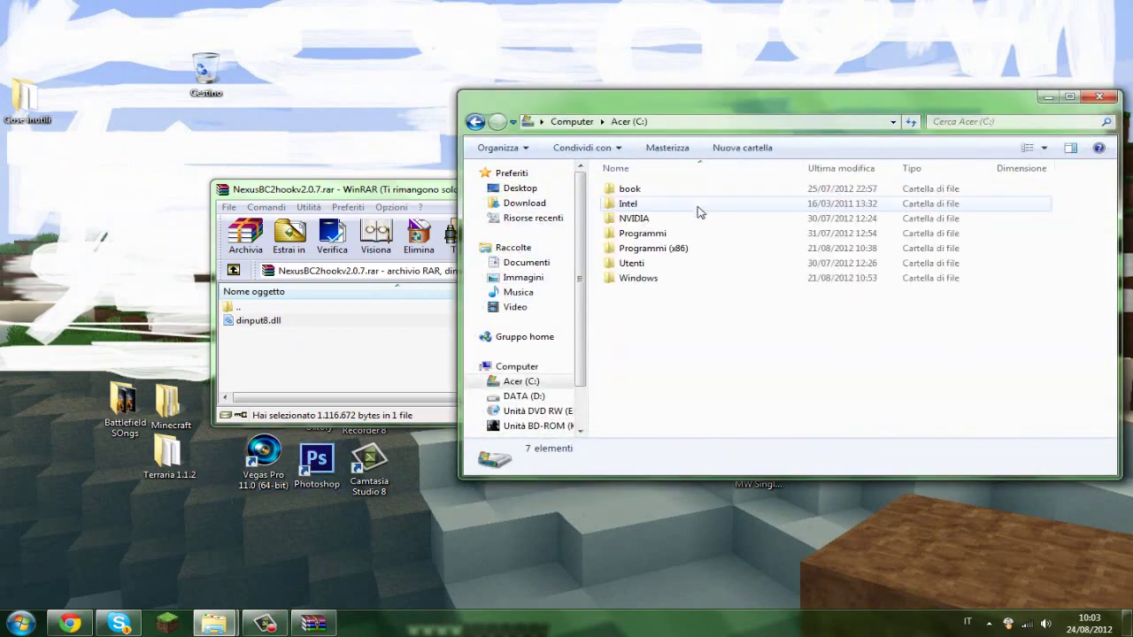
{"action": "left_click", "coordinate": [638, 252]}
{"action": "double_click", "coordinate": [638, 252]}
{"action": "left_click", "coordinate": [675, 385]}
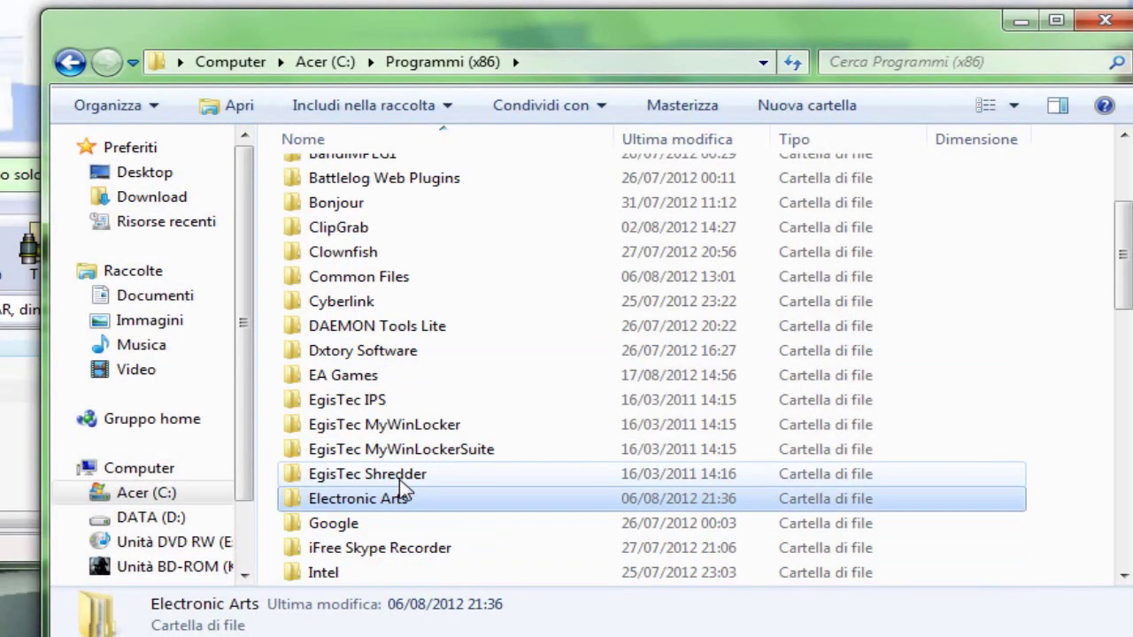
{"action": "double_click", "coordinate": [396, 500]}
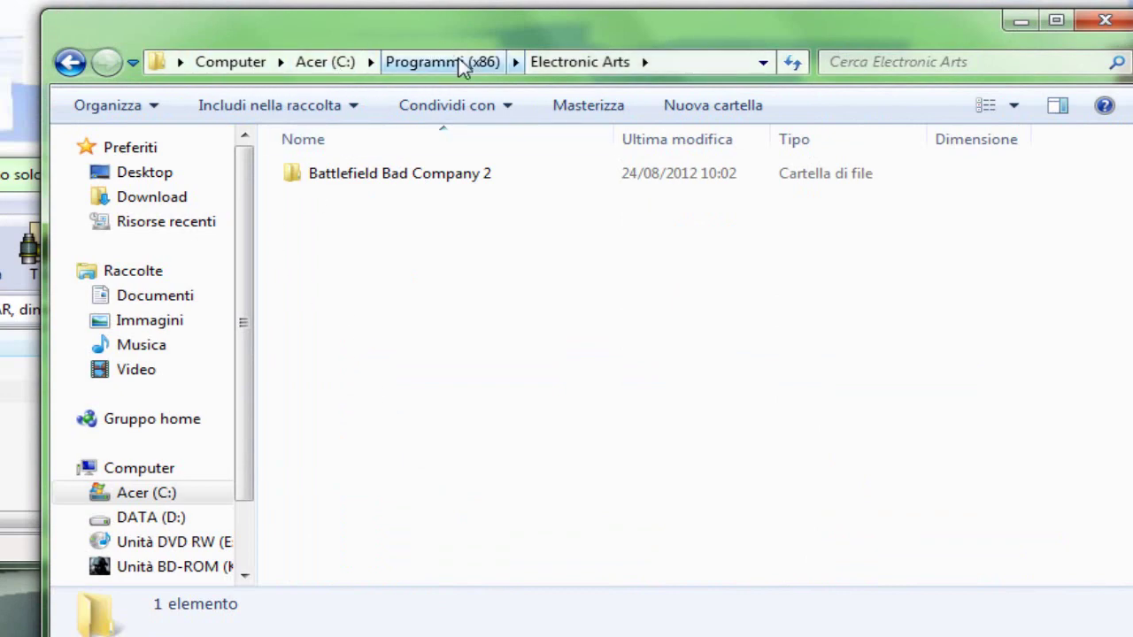
{"action": "double_click", "coordinate": [416, 188]}
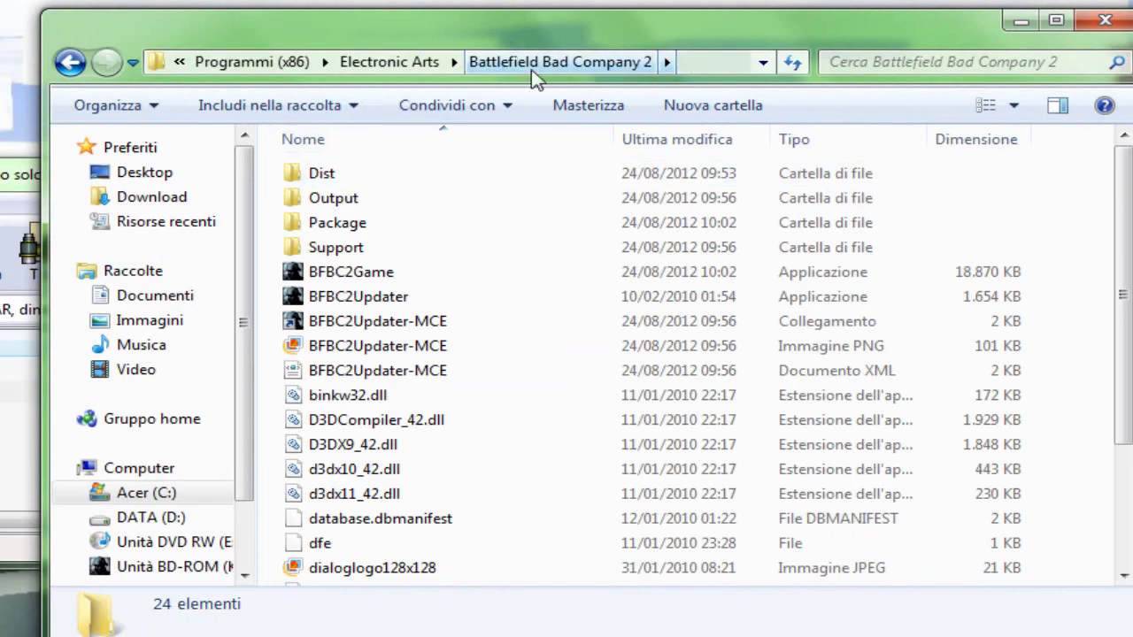
{"action": "scroll", "coordinate": [292, 381], "scroll_direction": "down", "scroll_amount": 3}
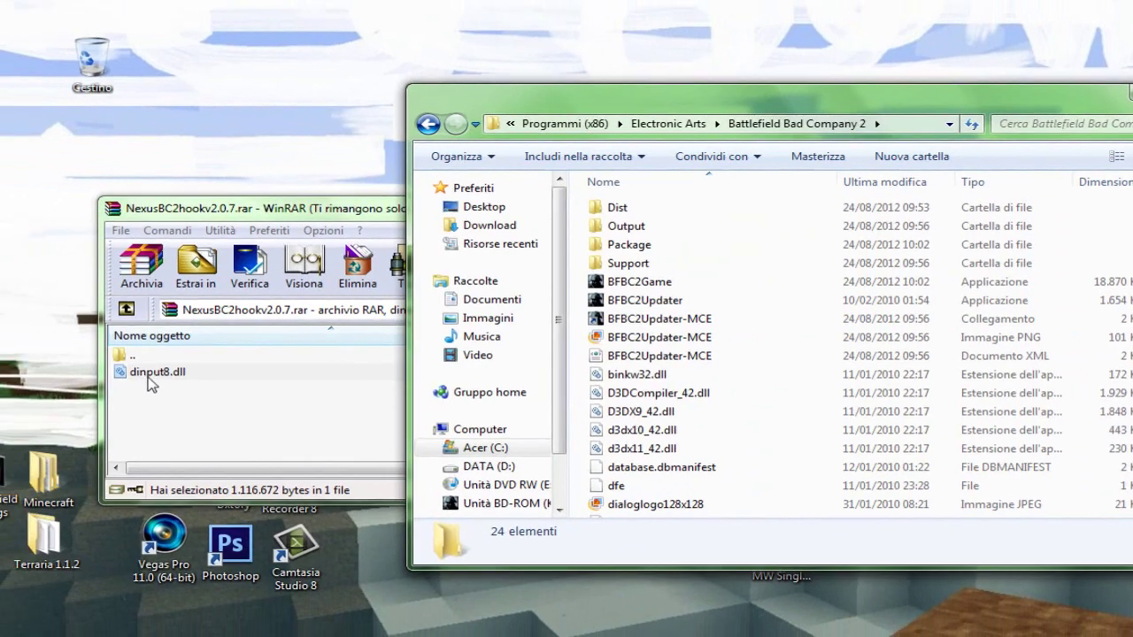
Extract dinput8.dll from the archive into the Battlefield Bad Company 2 folder, replacing the existing file with administrator permission.
{"action": "left_click", "coordinate": [144, 373]}
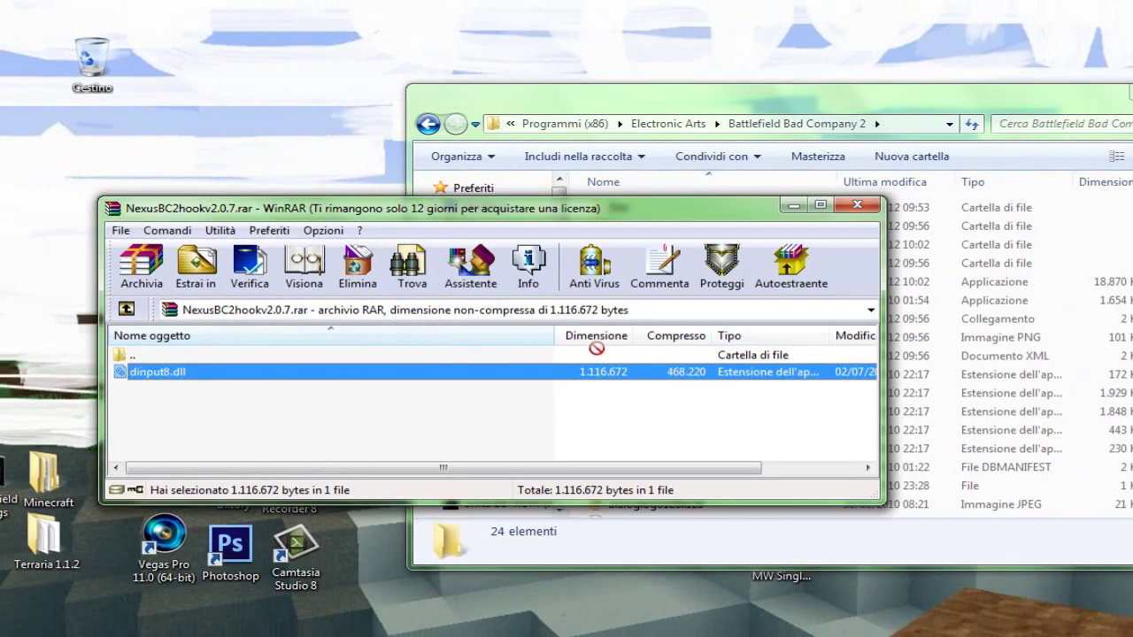
{"action": "left_click_drag", "start_coordinate": [987, 350], "coordinate": [1035, 282]}
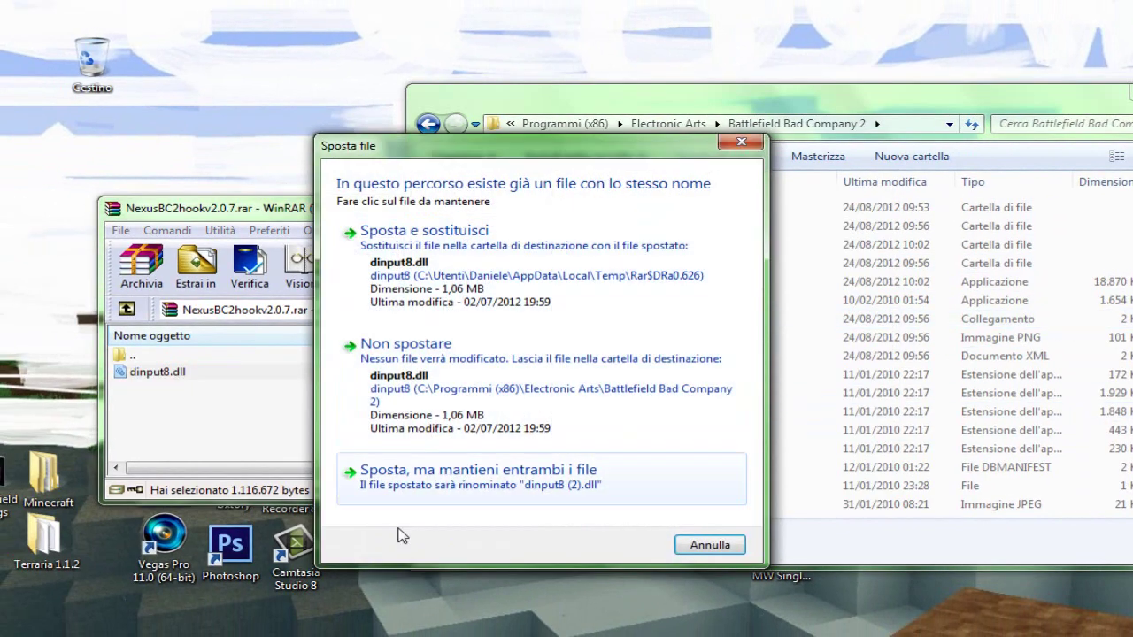
{"action": "left_click", "coordinate": [440, 254]}
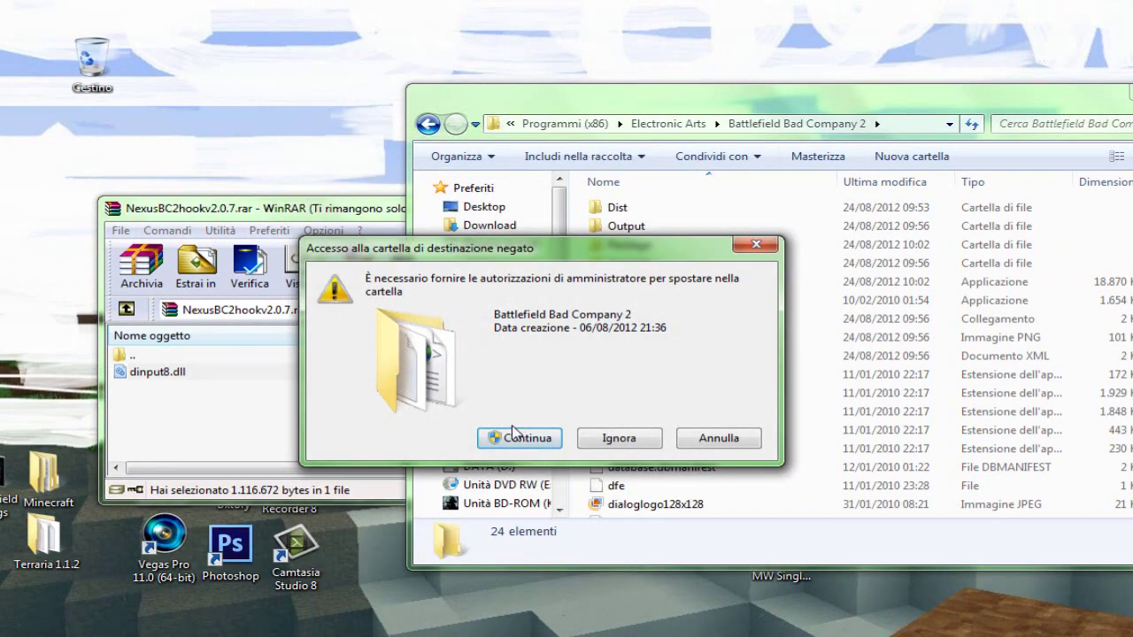
{"action": "left_click", "coordinate": [512, 433]}
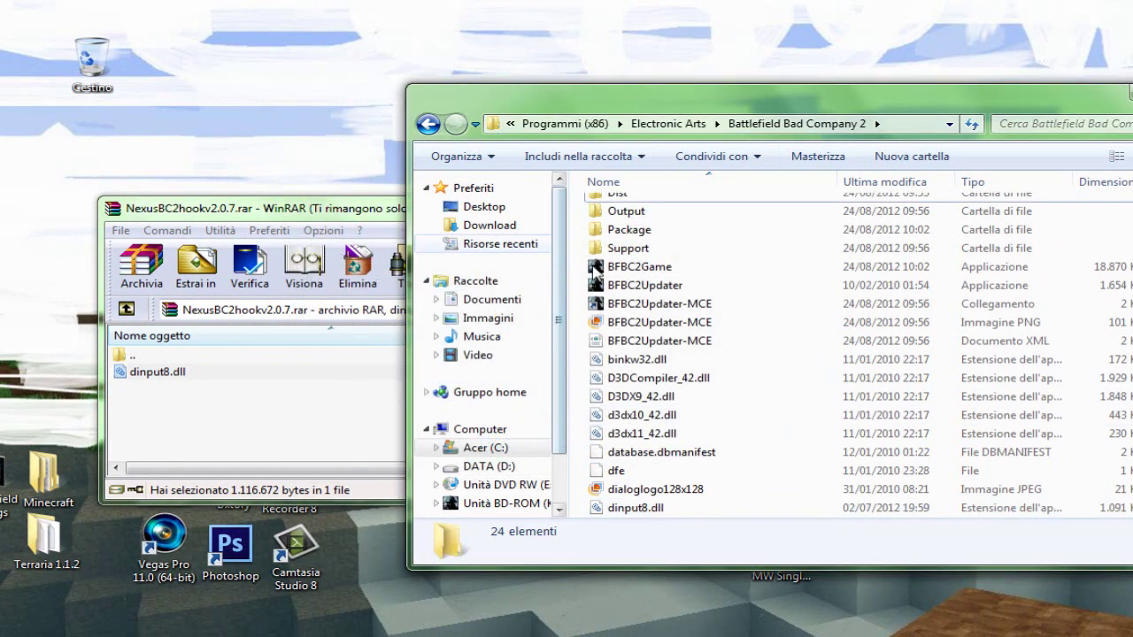
Check the Battlefield Bad Company 2 folder for dinput8.dll, and minimize the folder and archive windows.
{"action": "left_click_drag", "start_coordinate": [611, 113], "coordinate": [352, 67]}
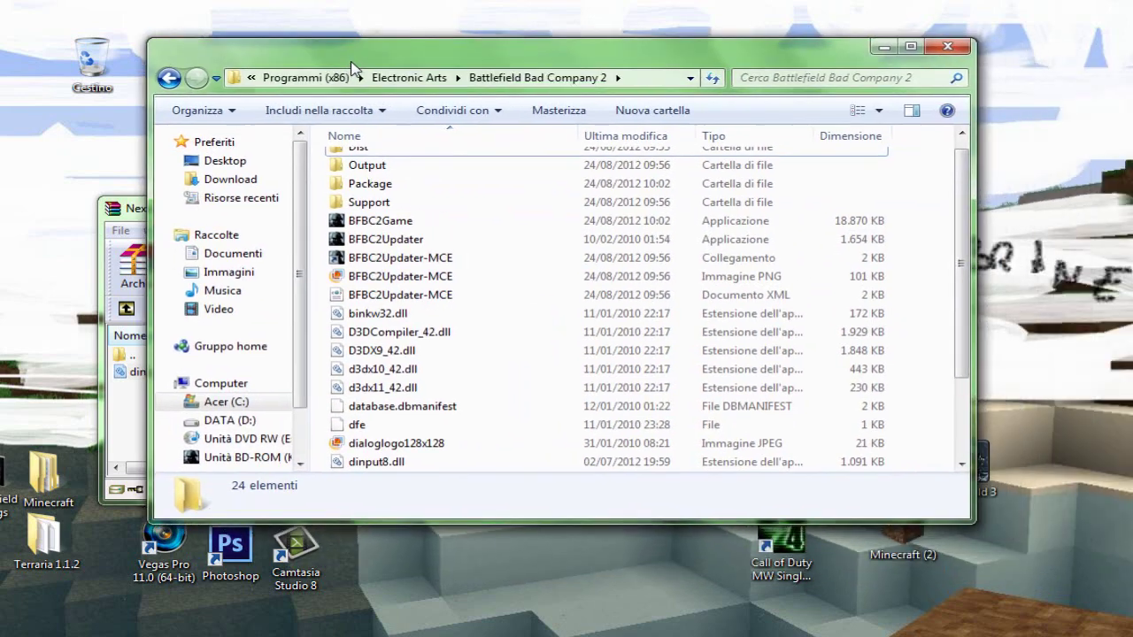
{"action": "scroll", "coordinate": [463, 281], "scroll_direction": "down", "scroll_amount": 3}
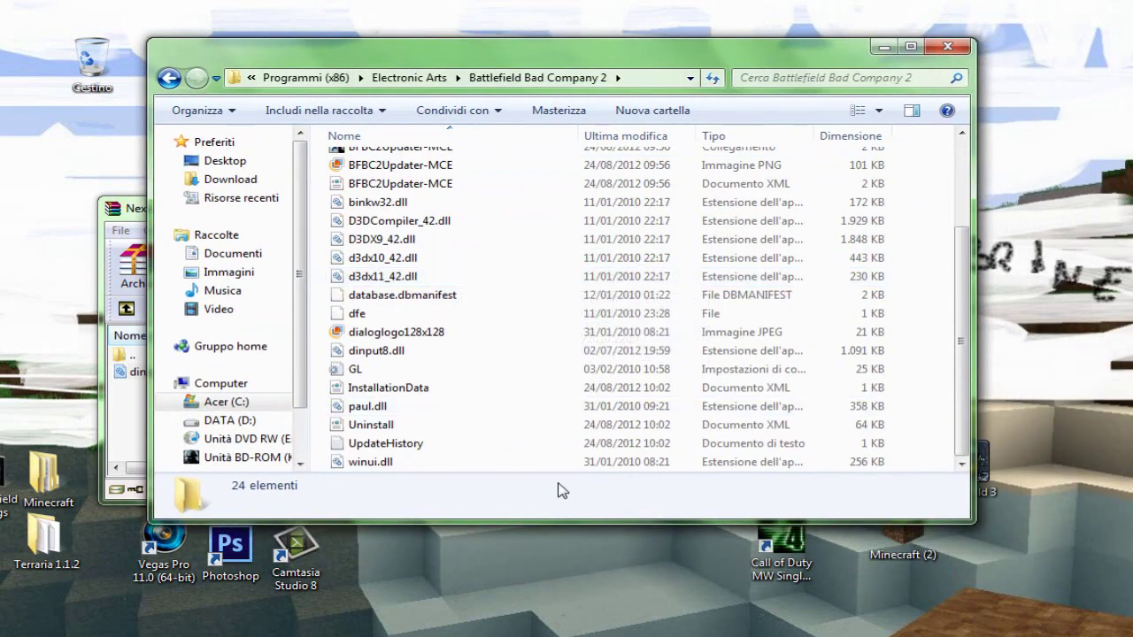
{"action": "scroll", "coordinate": [561, 487], "scroll_direction": "up", "scroll_amount": 3}
{"action": "scroll", "coordinate": [354, 369], "scroll_direction": "down", "scroll_amount": 3}
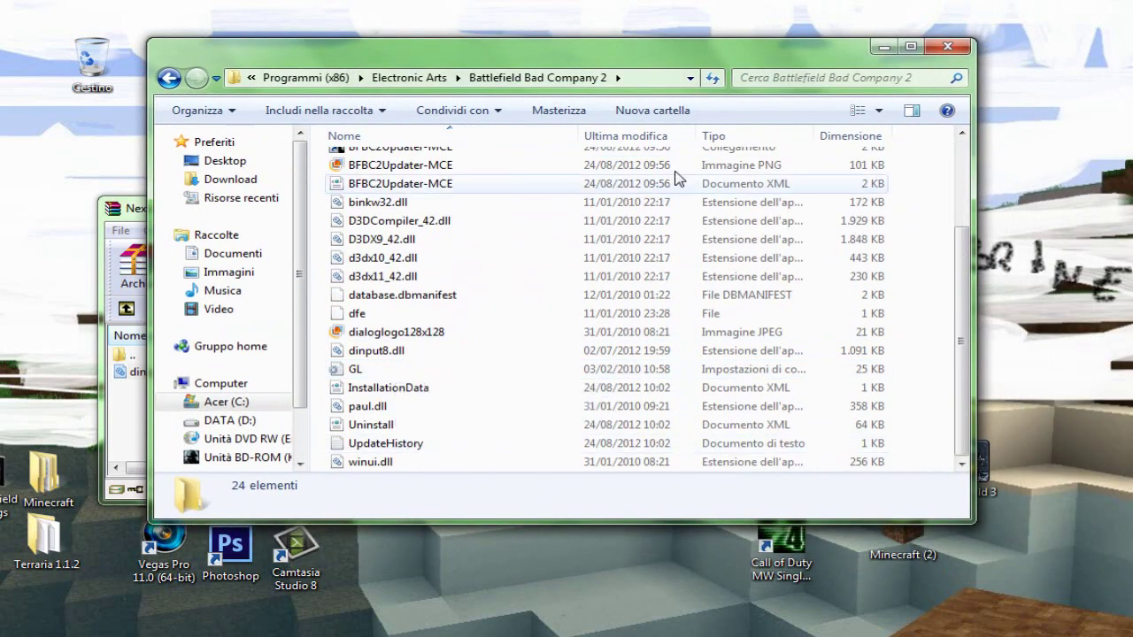
{"action": "left_click", "coordinate": [879, 47]}
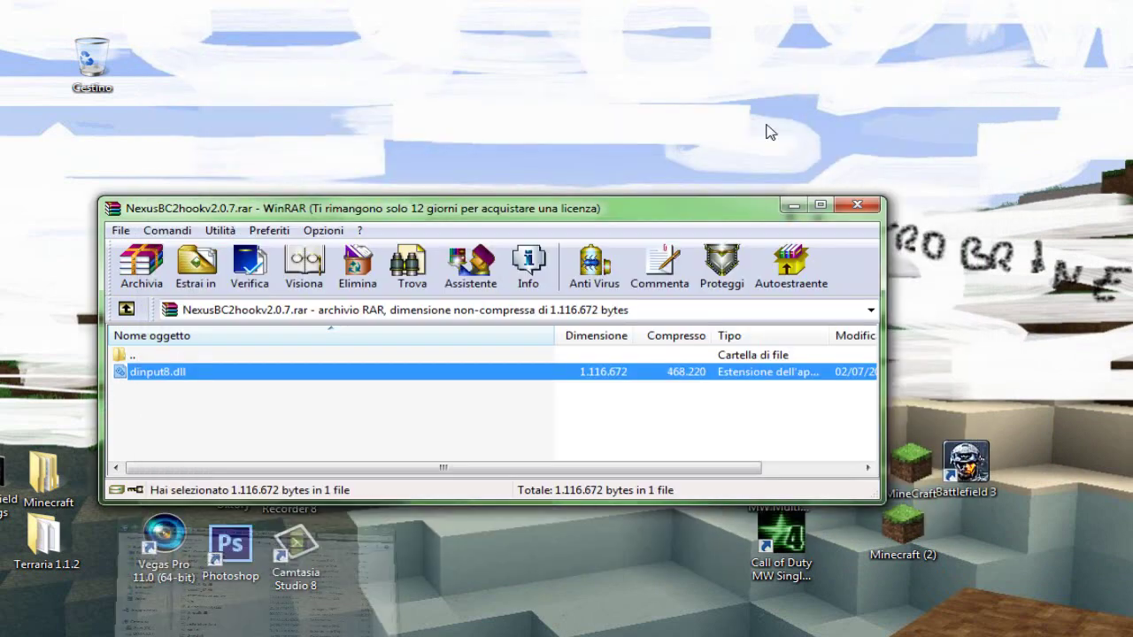
{"action": "left_click", "coordinate": [794, 205]}
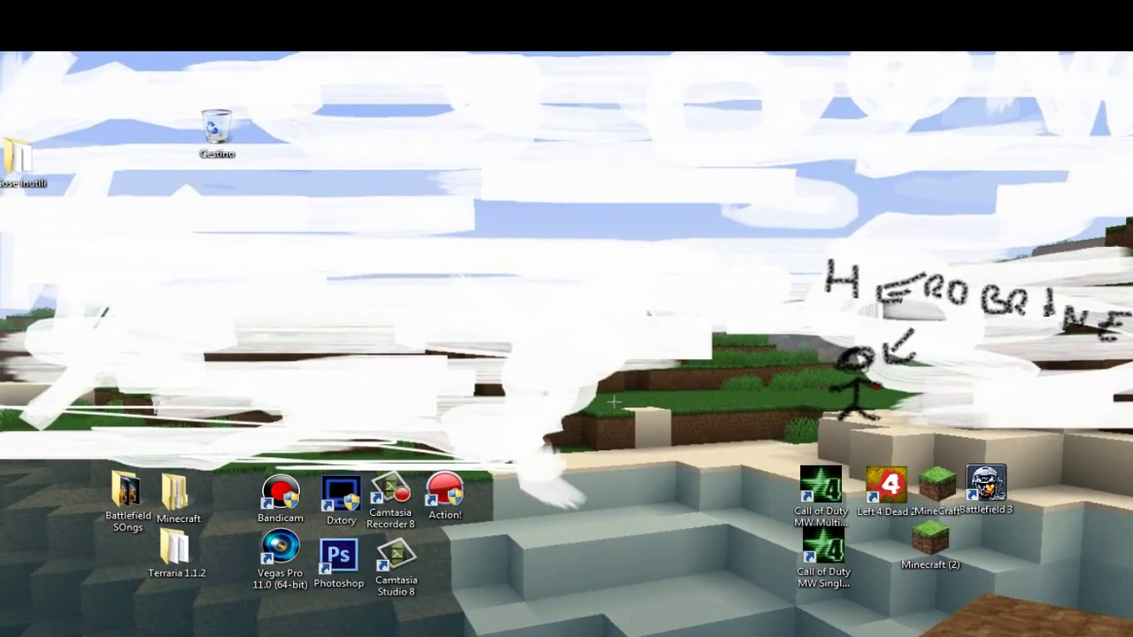
Create a desktop shortcut to the BFBC2Game application from the Battlefield Bad Company 2 folder.
{"action": "left_click", "coordinate": [328, 620]}
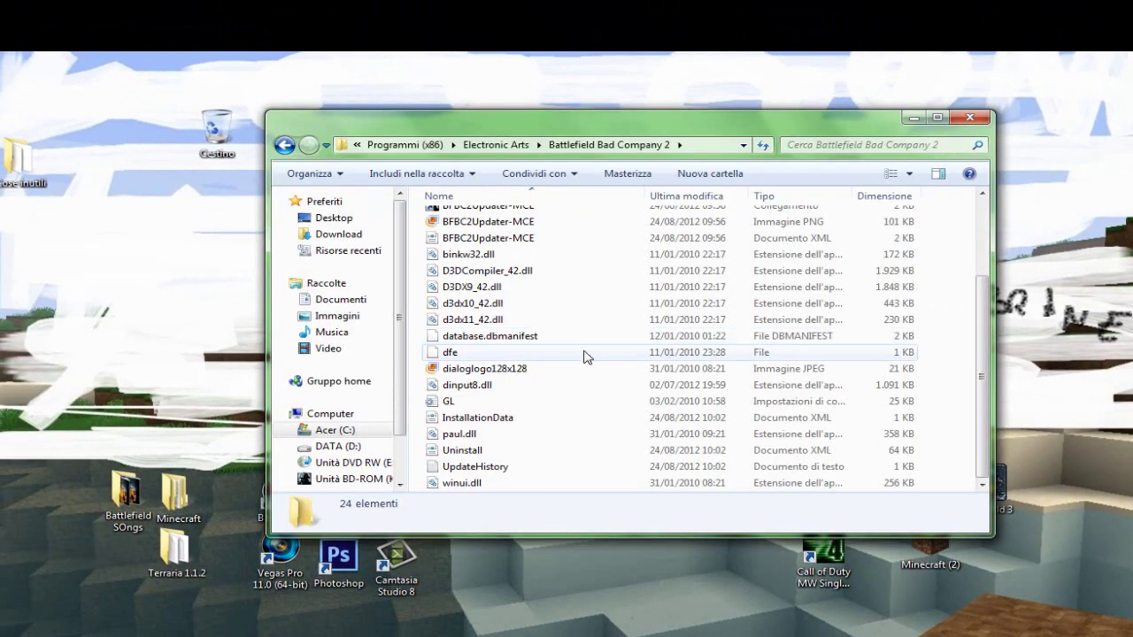
{"action": "left_click", "coordinate": [500, 286]}
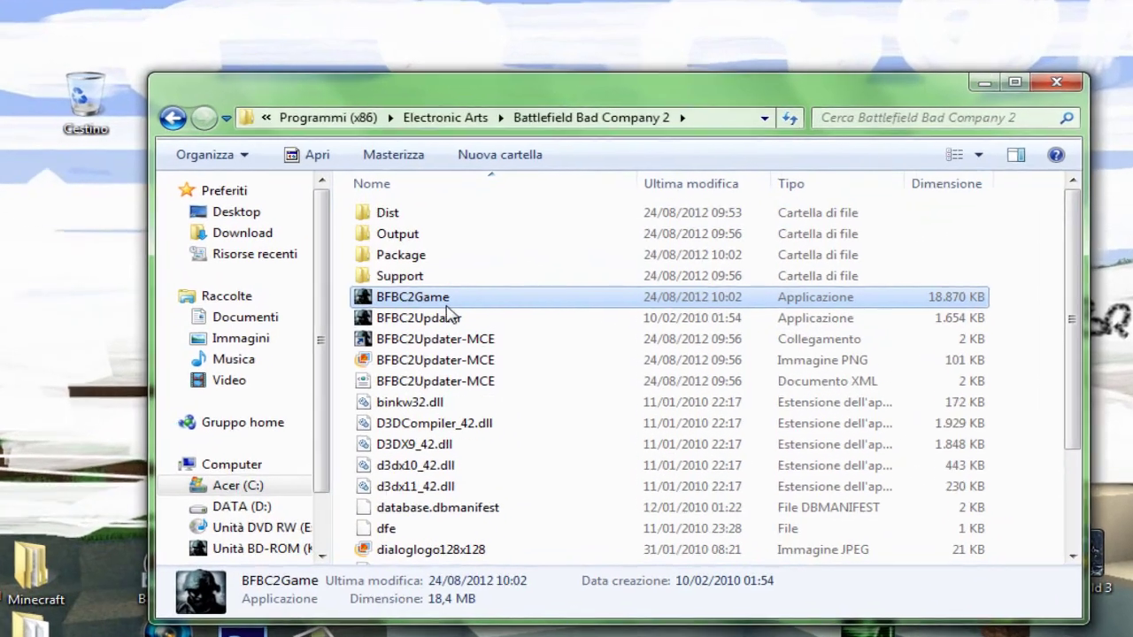
{"action": "right_click", "coordinate": [498, 292]}
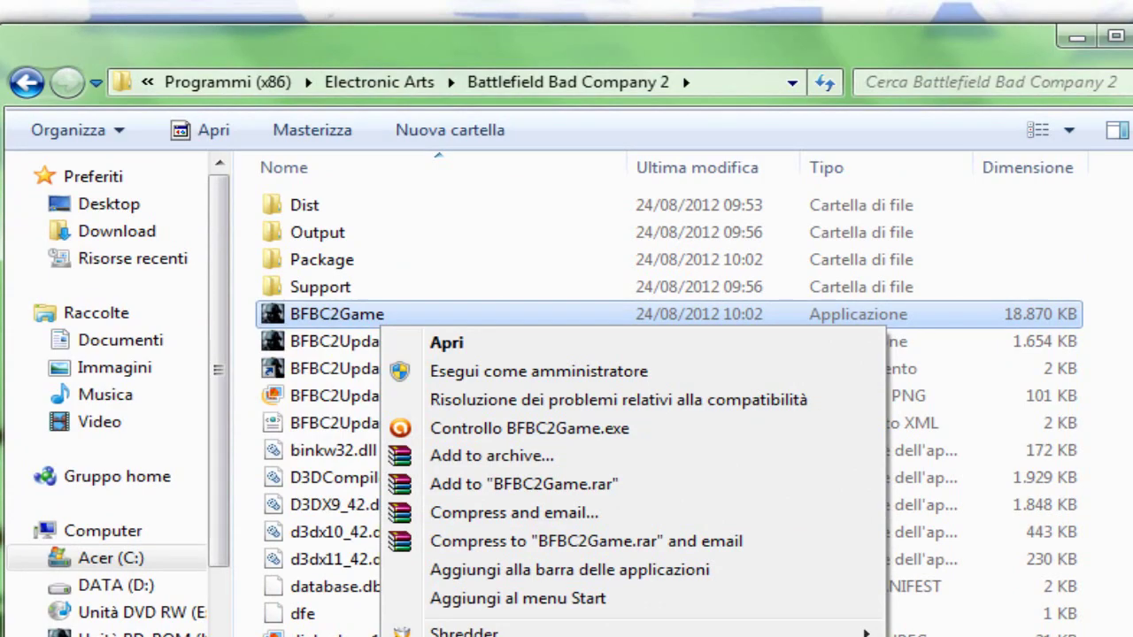
{"action": "left_click", "coordinate": [496, 636]}
{"action": "left_click", "coordinate": [632, 496]}
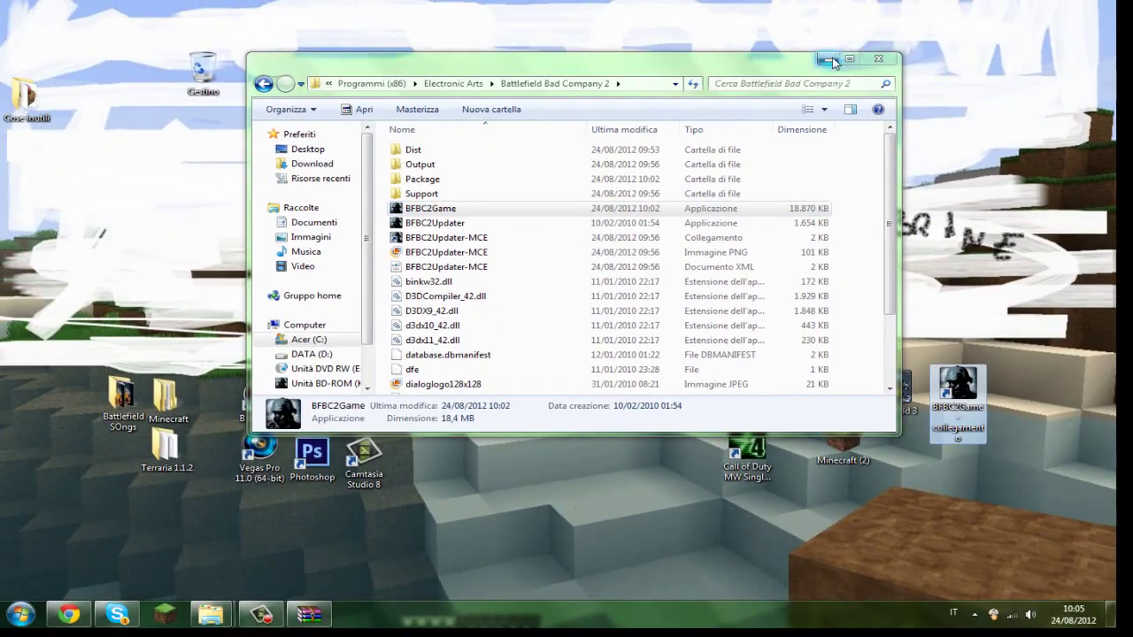
Minimize the game folder window and rename the BFBC2Game desktop shortcut as "Battlefield Bad Company 2".
{"action": "left_click", "coordinate": [830, 60]}
{"action": "left_click", "coordinate": [955, 433]}
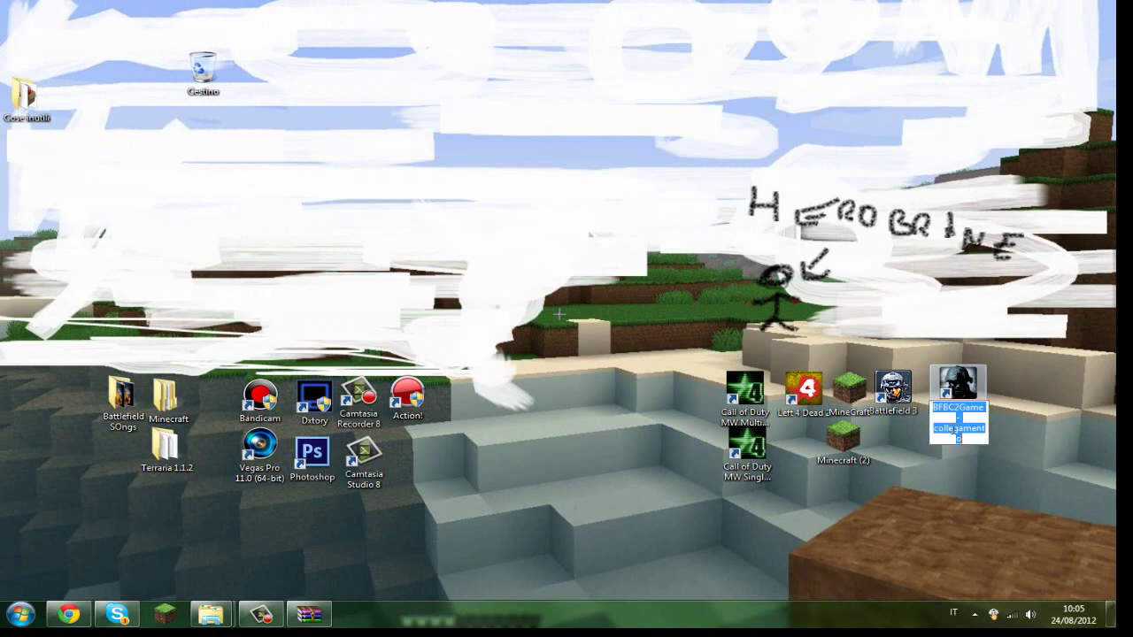
{"action": "type", "text": "Battle"}
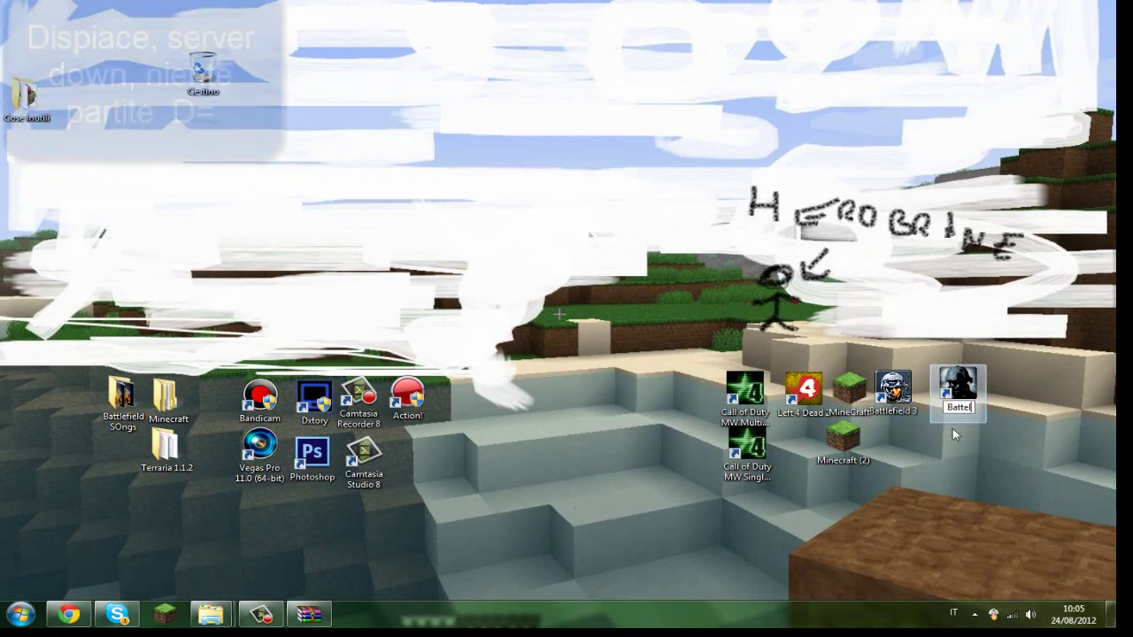
{"action": "type", "text": "field"}
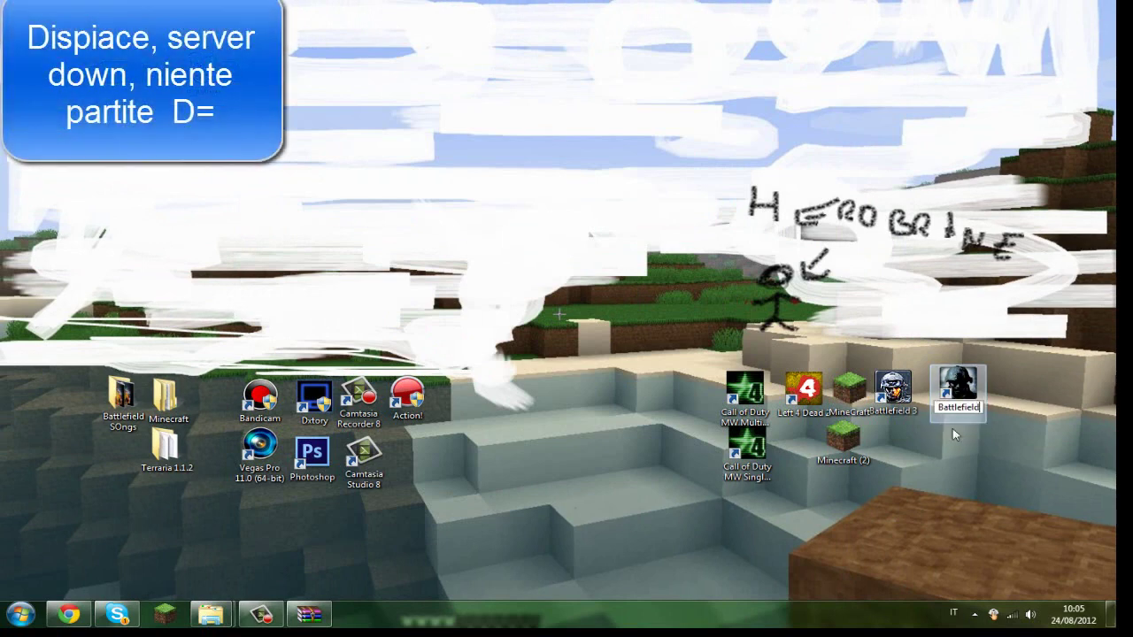
{"action": "type", "text": " Bad Comp"}
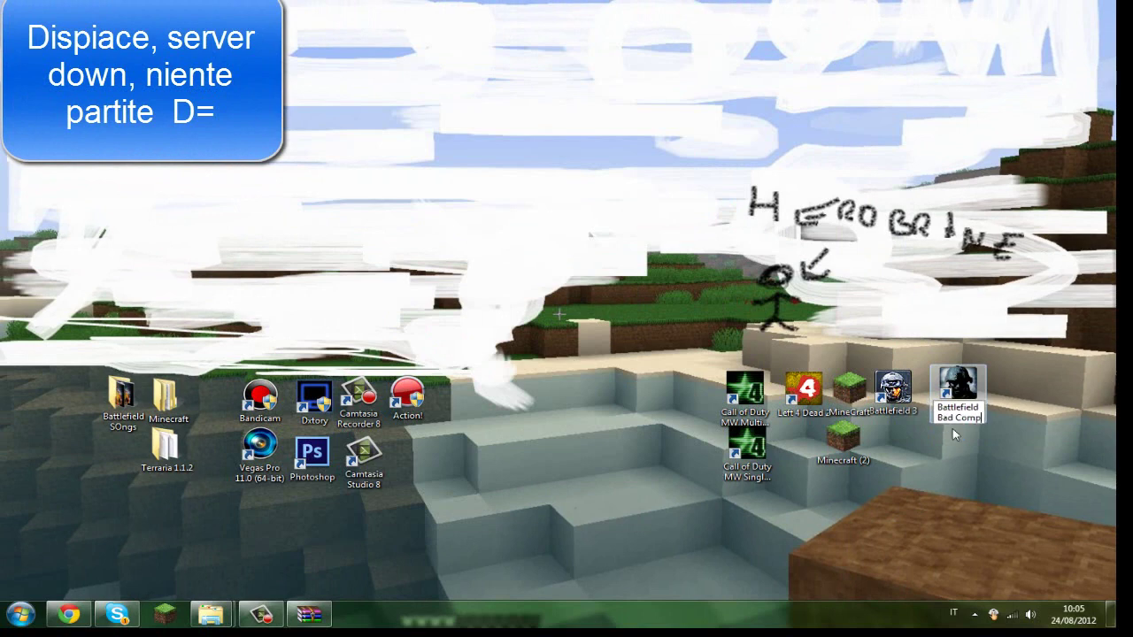
{"action": "type", "text": "any 2 -"}
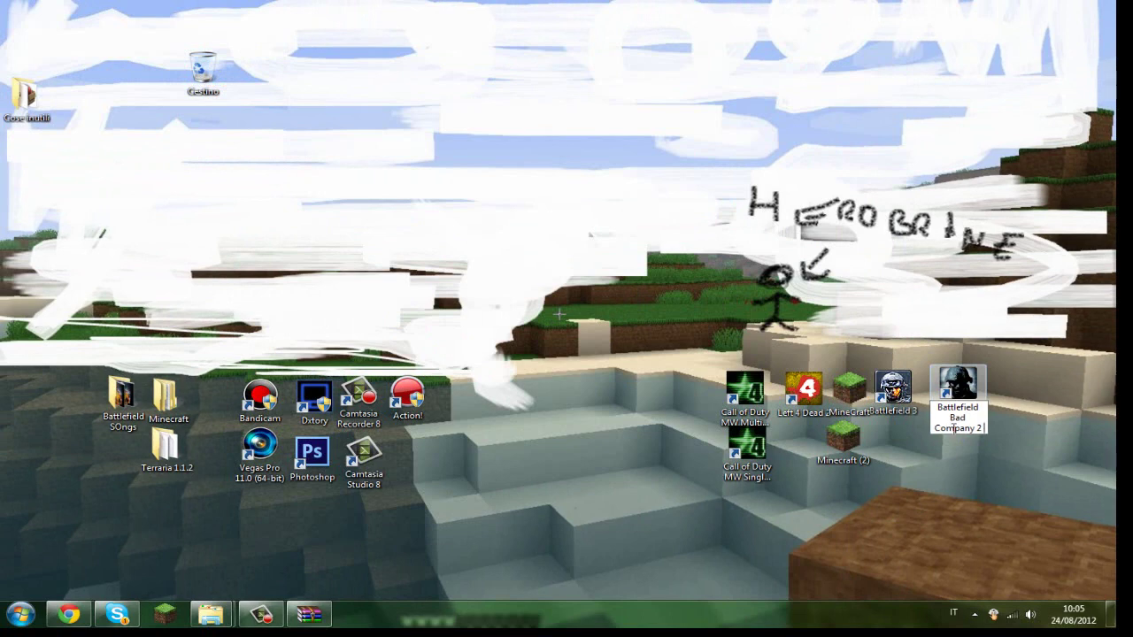
{"action": "key", "text": "Return"}
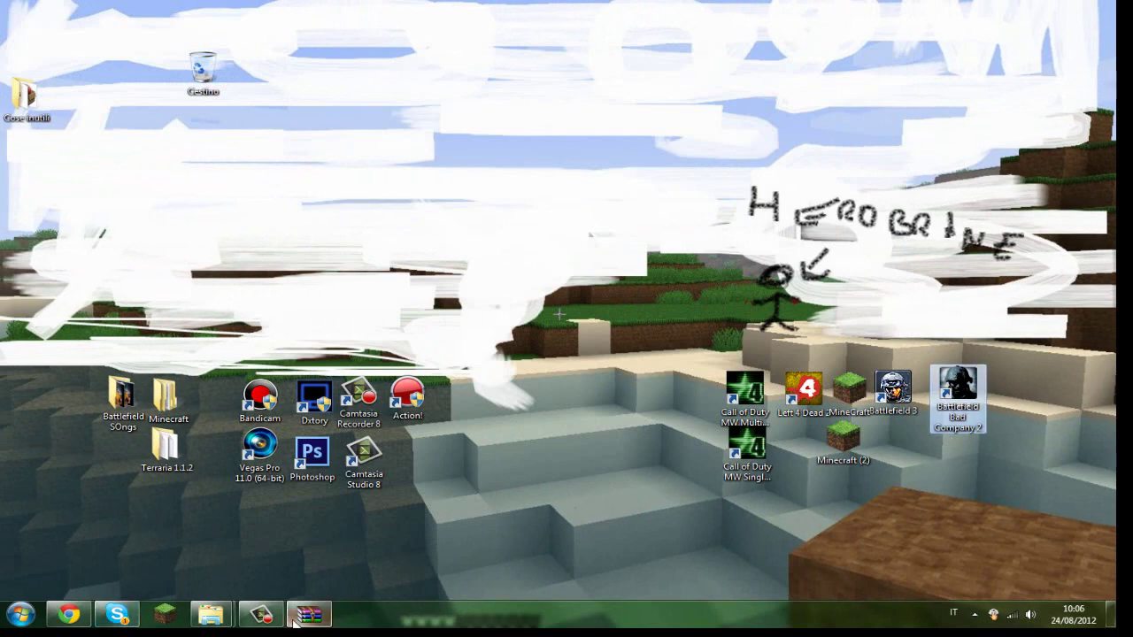
{"action": "left_click", "coordinate": [260, 614]}
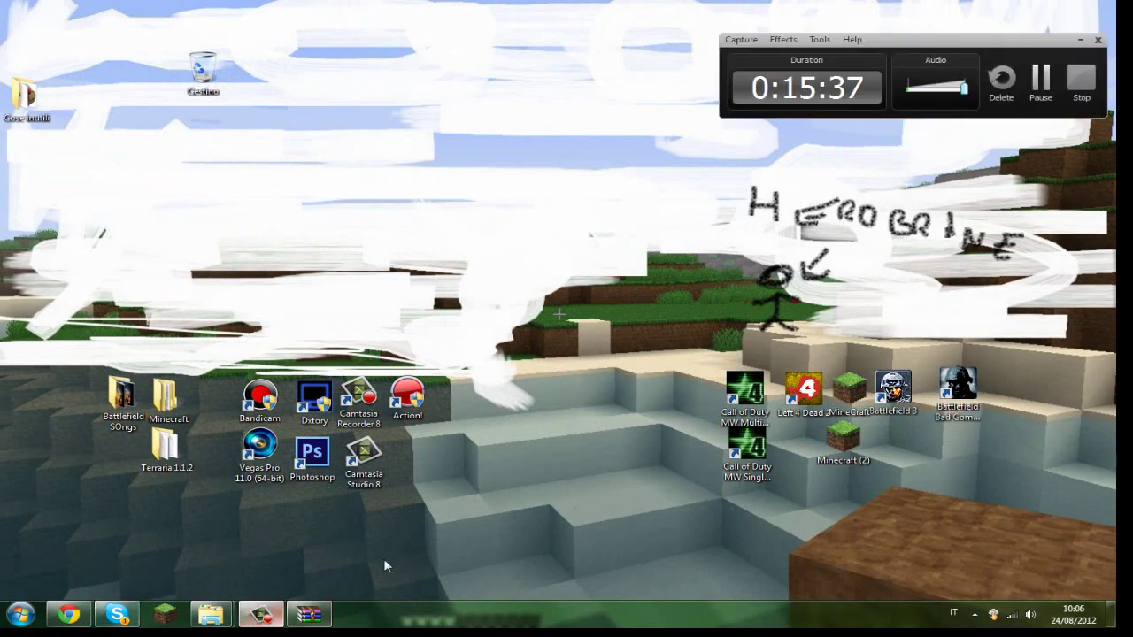
{"action": "left_click", "coordinate": [1081, 81]}
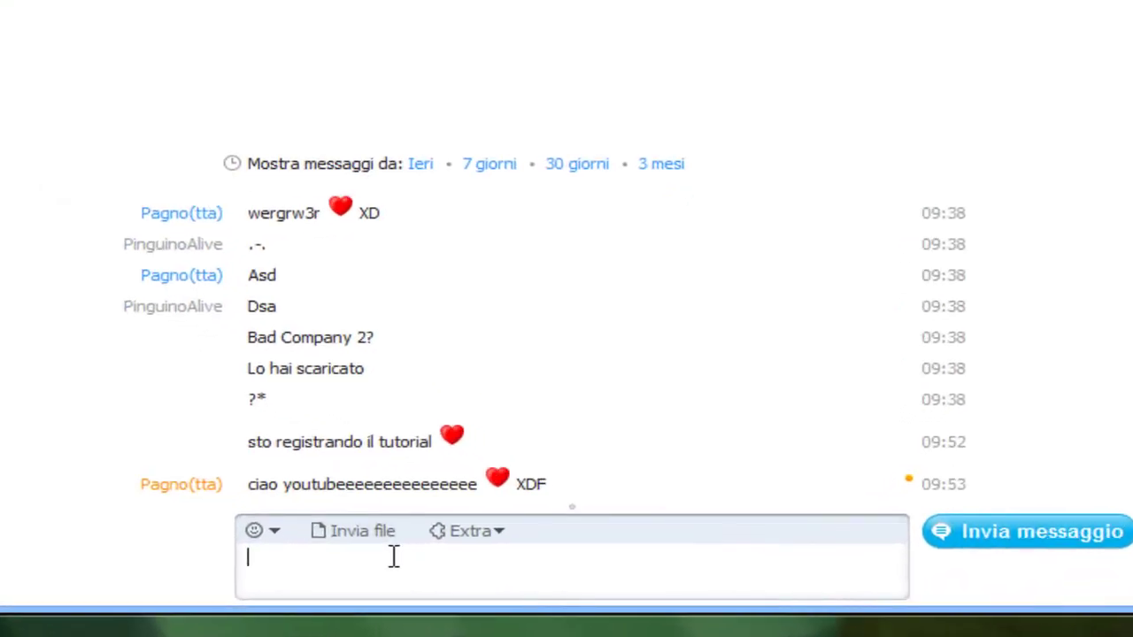
In the Skype chat, send "xD" and "ADesso sto registrando ma lascierò questo spezzone alla fine del video" with a heart emoticon.
{"action": "type", "text": "xD"}
{"action": "key", "text": "Return"}
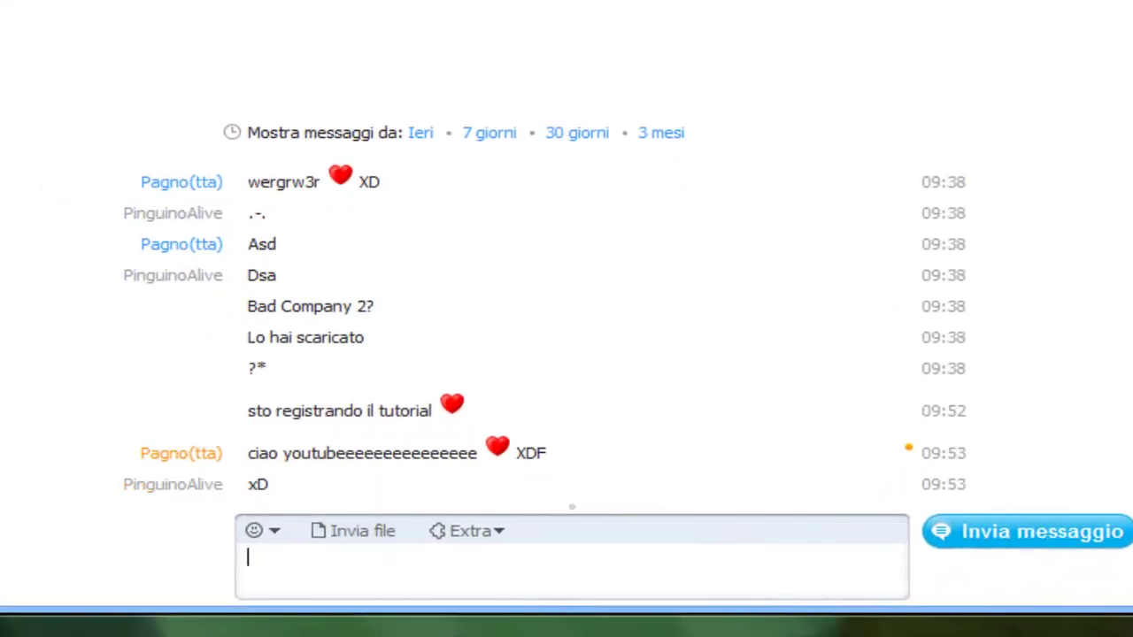
{"action": "type", "text": "ADesso s"}
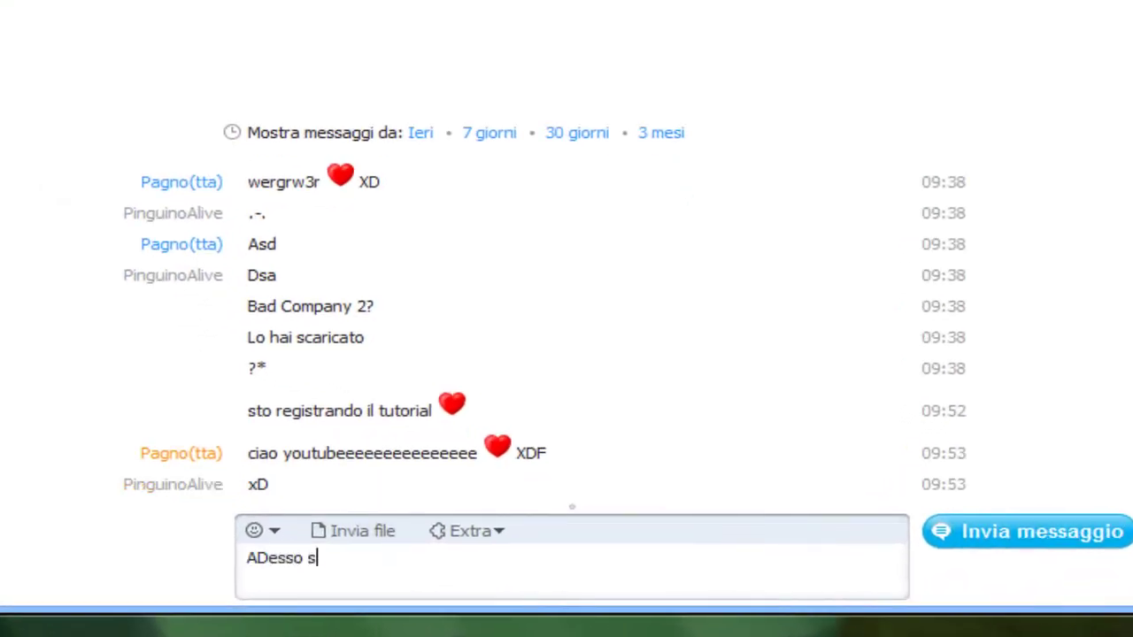
{"action": "type", "text": "to registrando "}
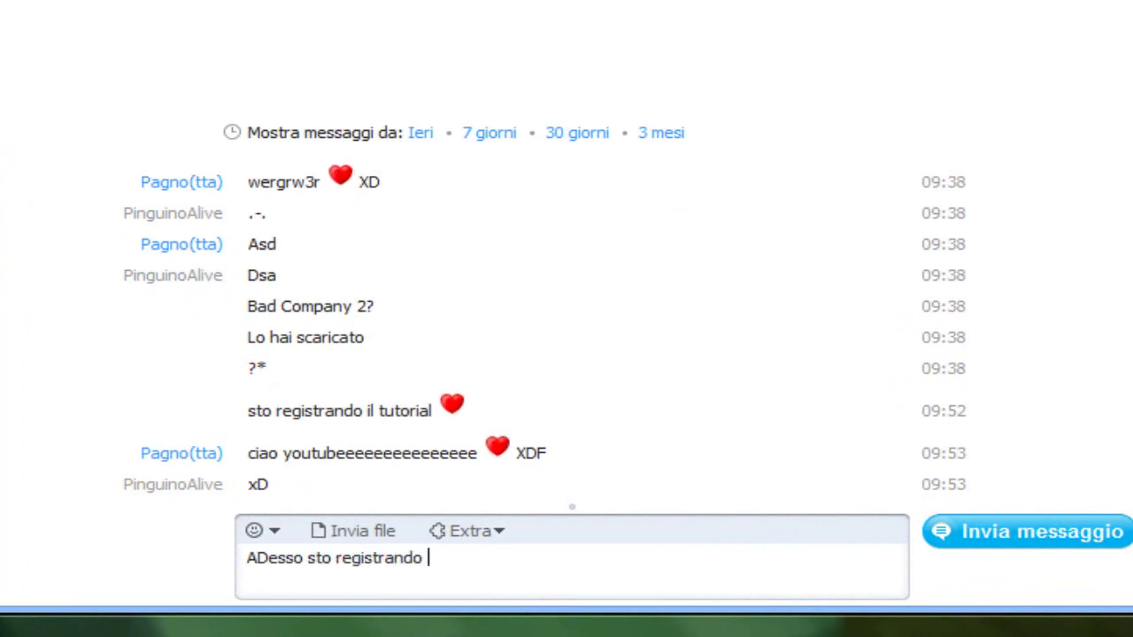
{"action": "type", "text": "ma lasciero"}
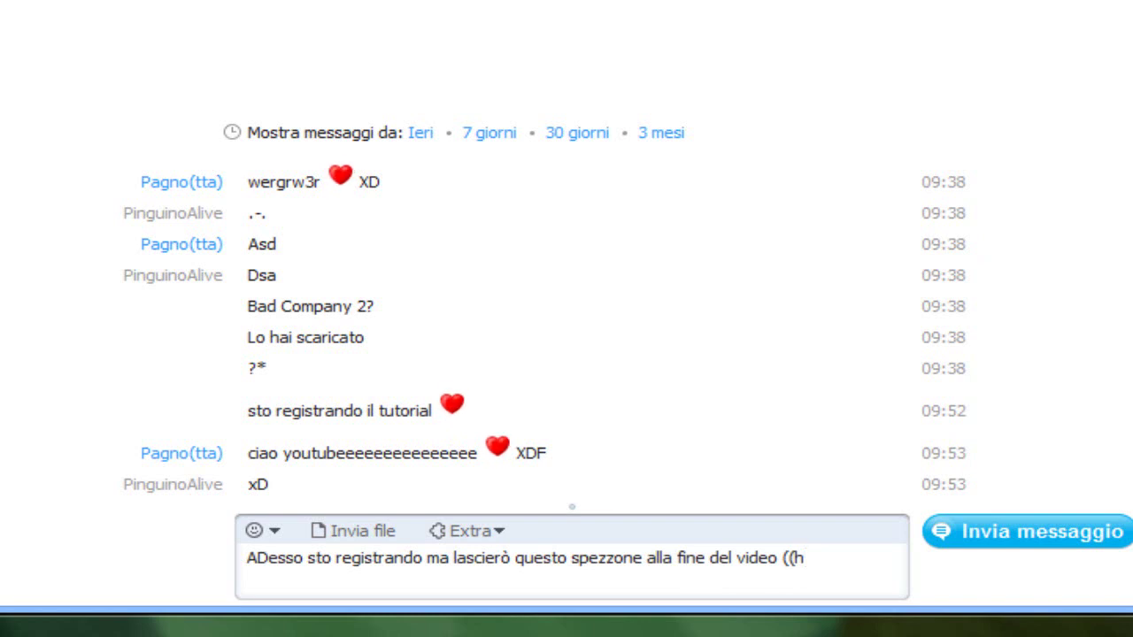
{"action": "key", "text": "Return"}
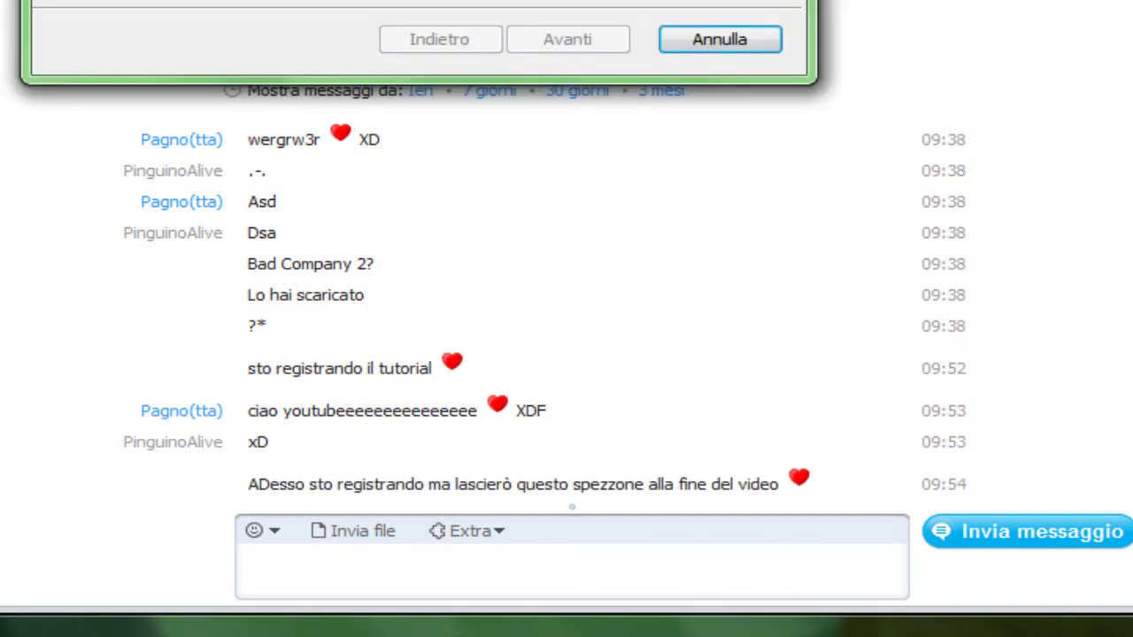
{"action": "key", "text": "Escape"}
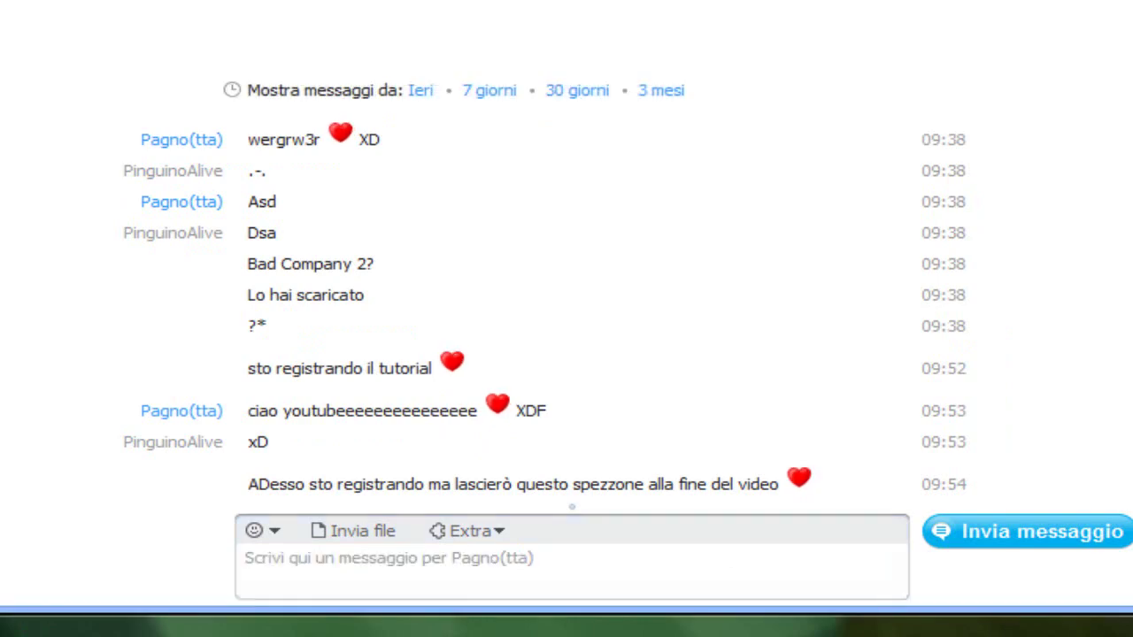
{"action": "key", "text": "super+Down"}
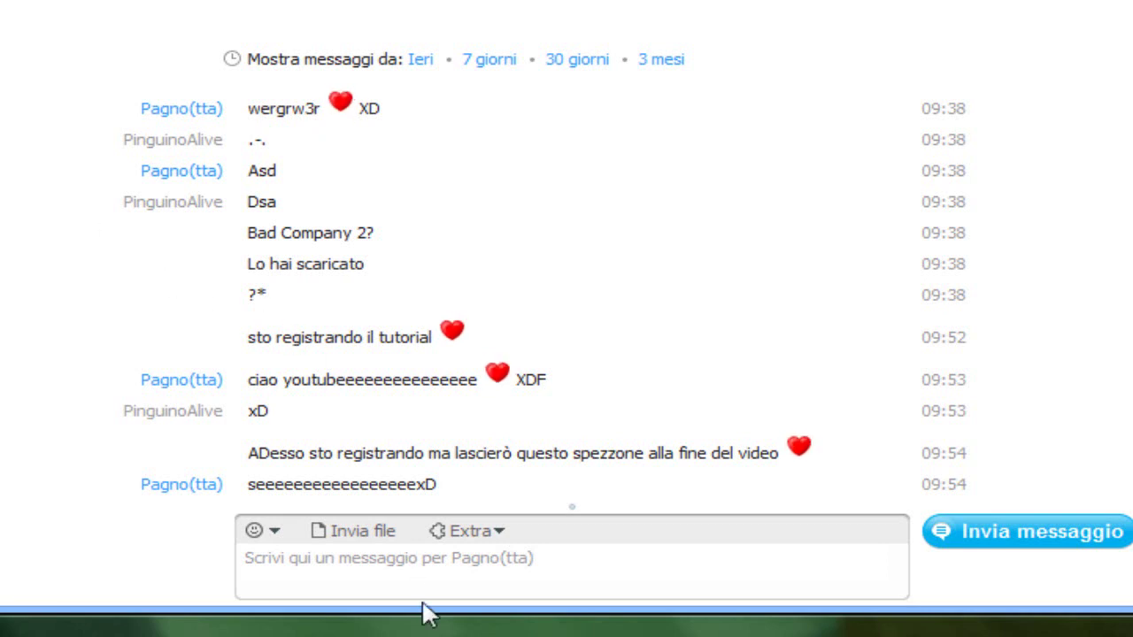
Reply in the chat with the messages ">.<" and "Se me lo ricorderò xD".
{"action": "left_click", "coordinate": [445, 586]}
{"action": "type", "text": ">.<"}
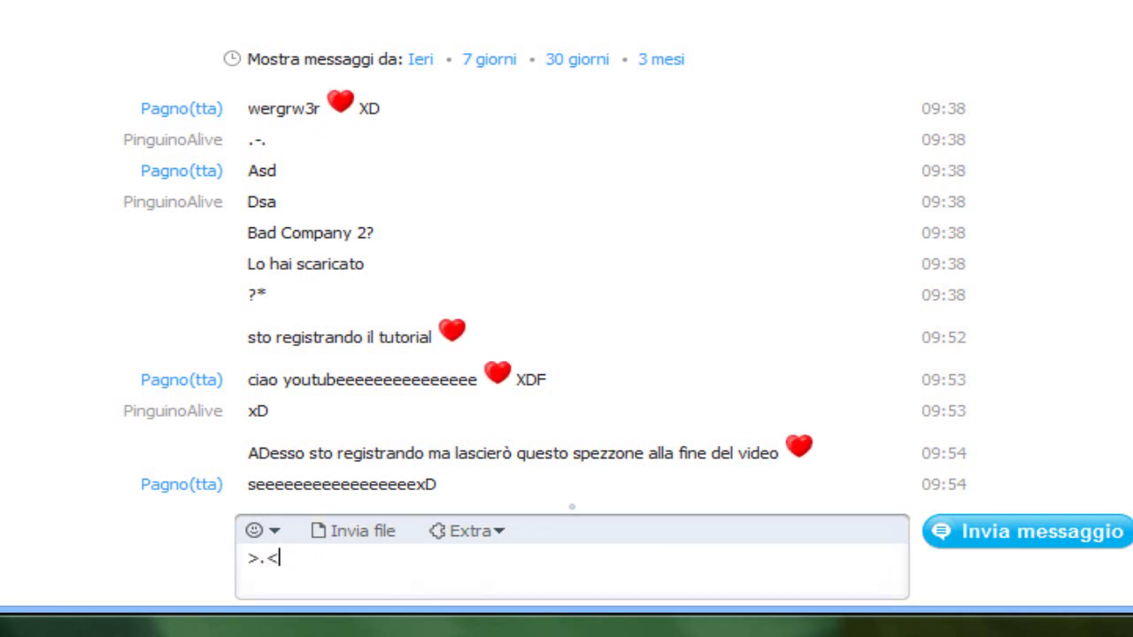
{"action": "key", "text": "Return"}
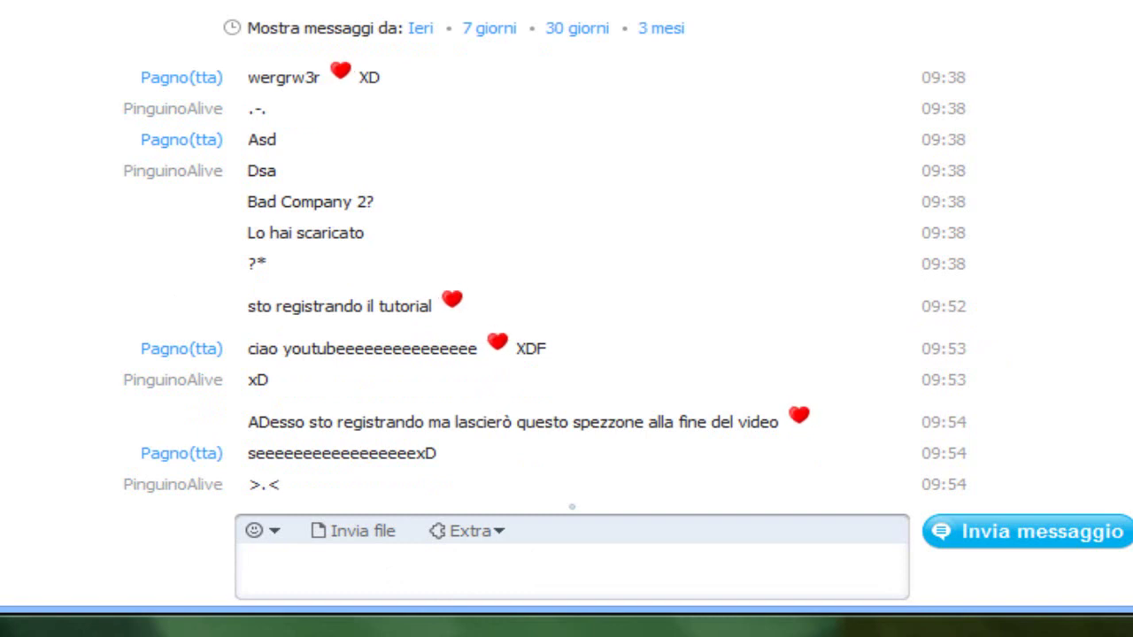
{"action": "type", "text": "Se me lo r"}
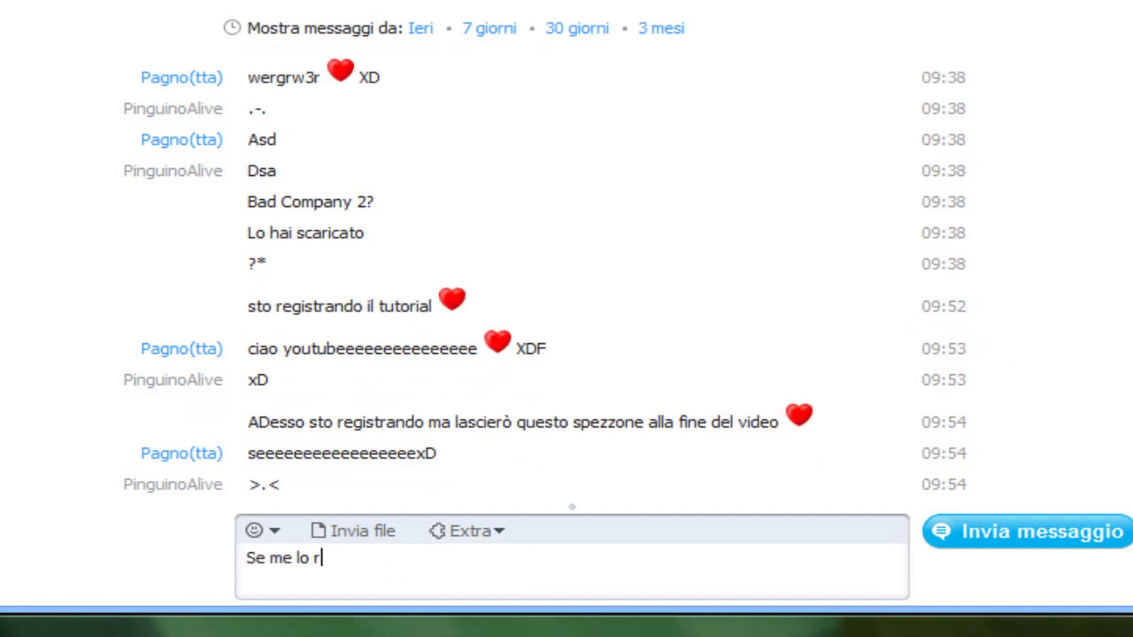
{"action": "type", "text": "icorderò xD"}
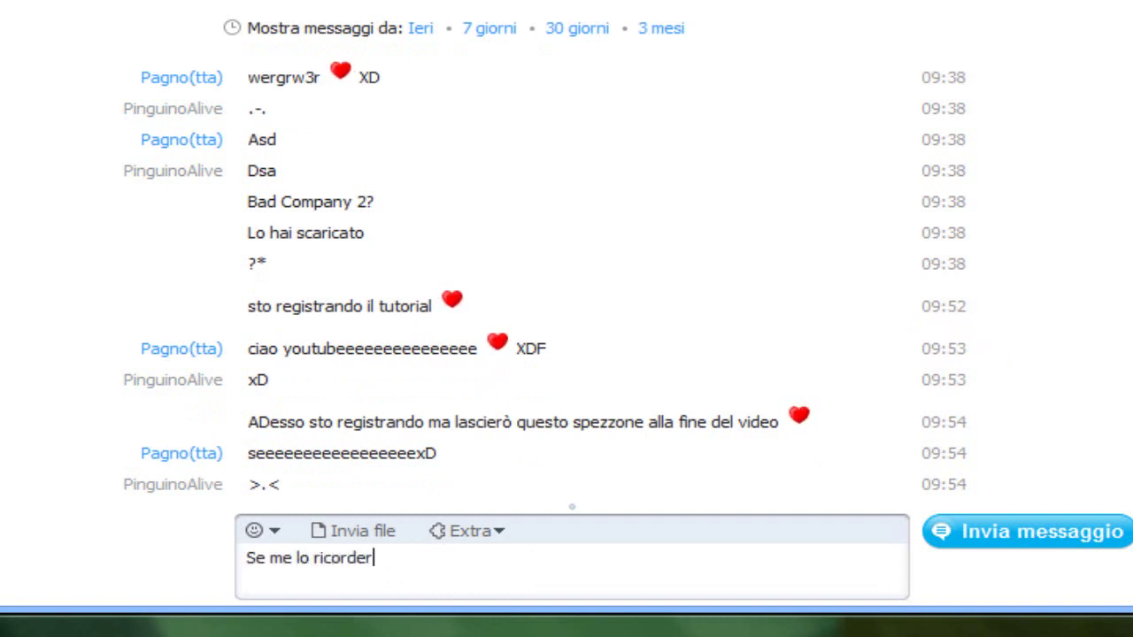
{"action": "key", "text": "Return"}
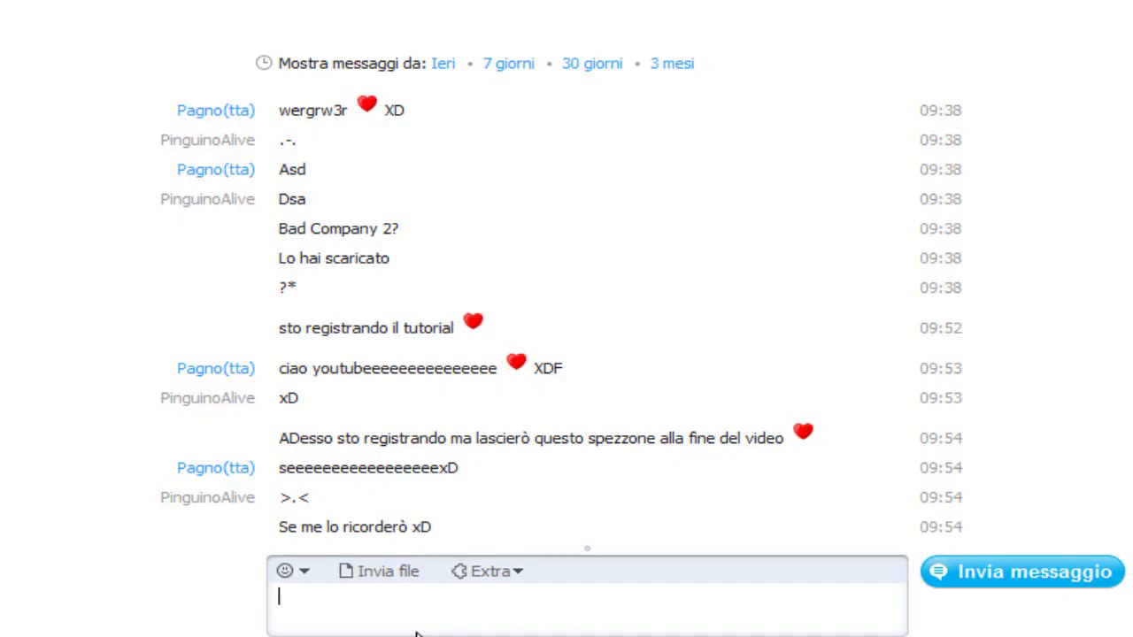
Send the chat messages "Asd problemoni" and "xDDD".
{"action": "type", "text": "Asd problemoni"}
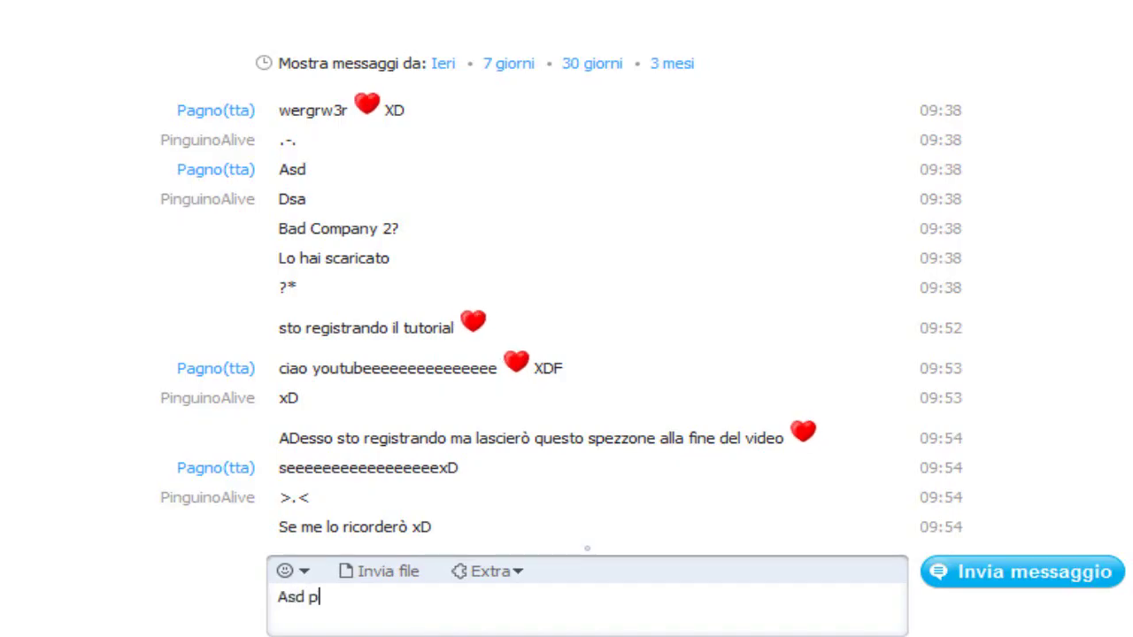
{"action": "key", "text": "Return"}
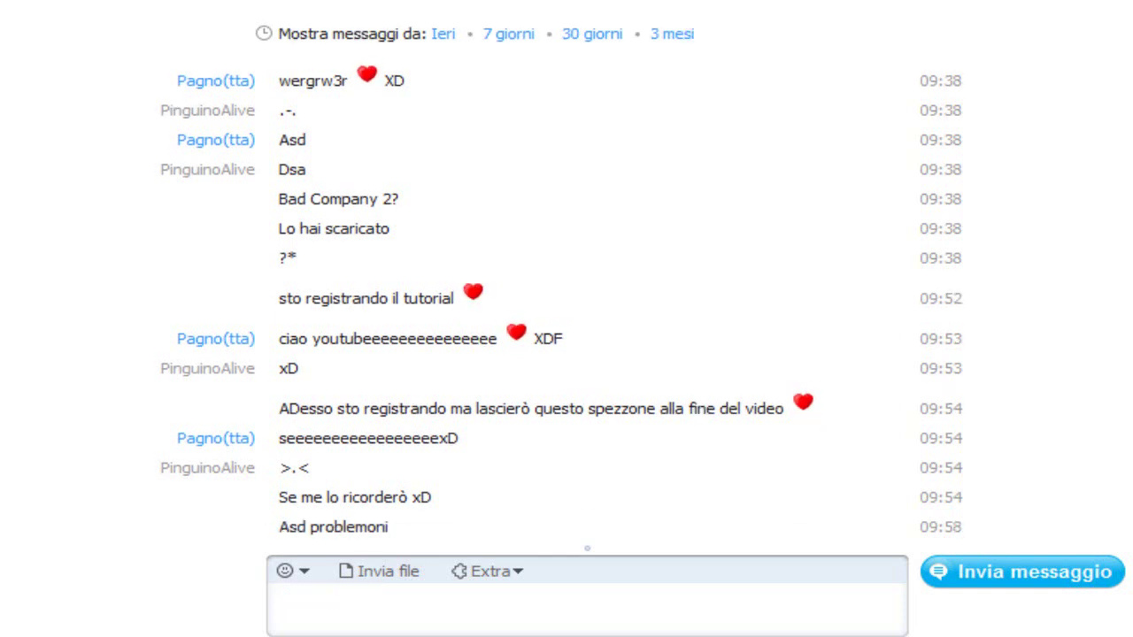
{"action": "type", "text": "xDDD"}
{"action": "key", "text": "Return"}
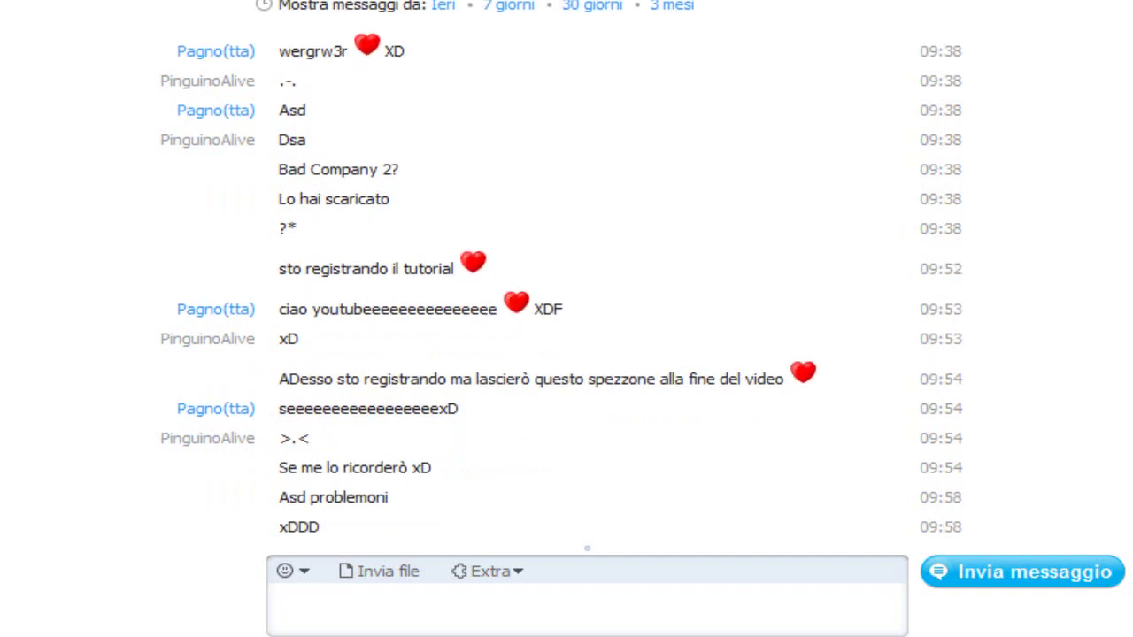